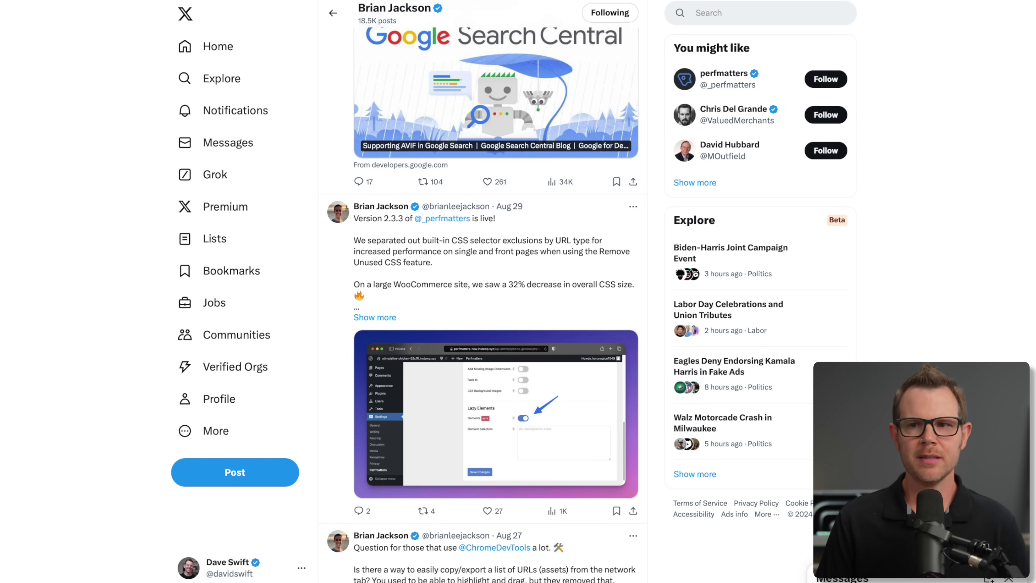
Open the Twins batter's first-at-bat post from the X feed on its own page.
{"action": "left_click", "coordinate": [548, 419]}
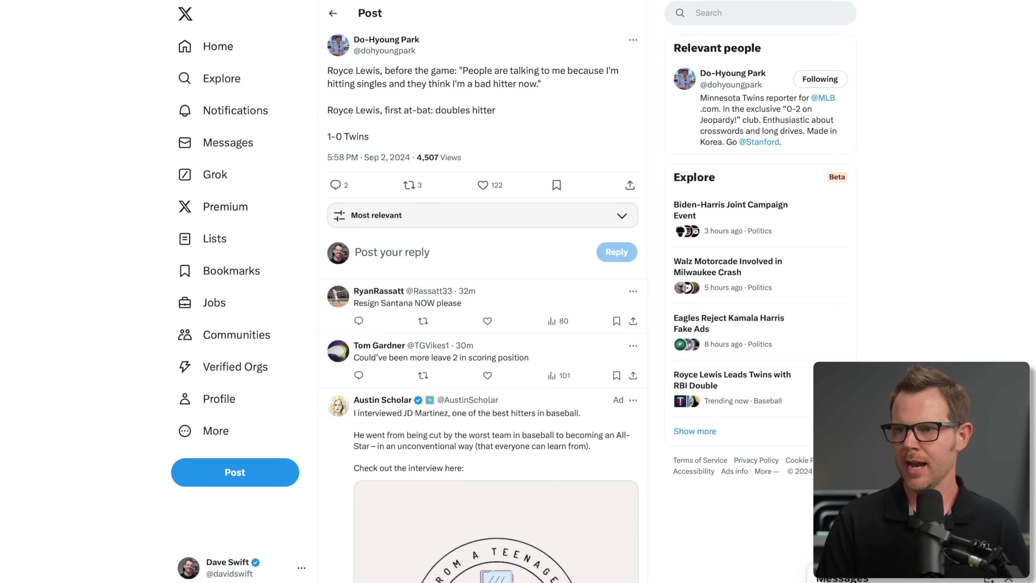
Capture the Twins post region, shrink its inset and place it on the Rose gradient.
{"action": "key", "text": "super+shift+4"}
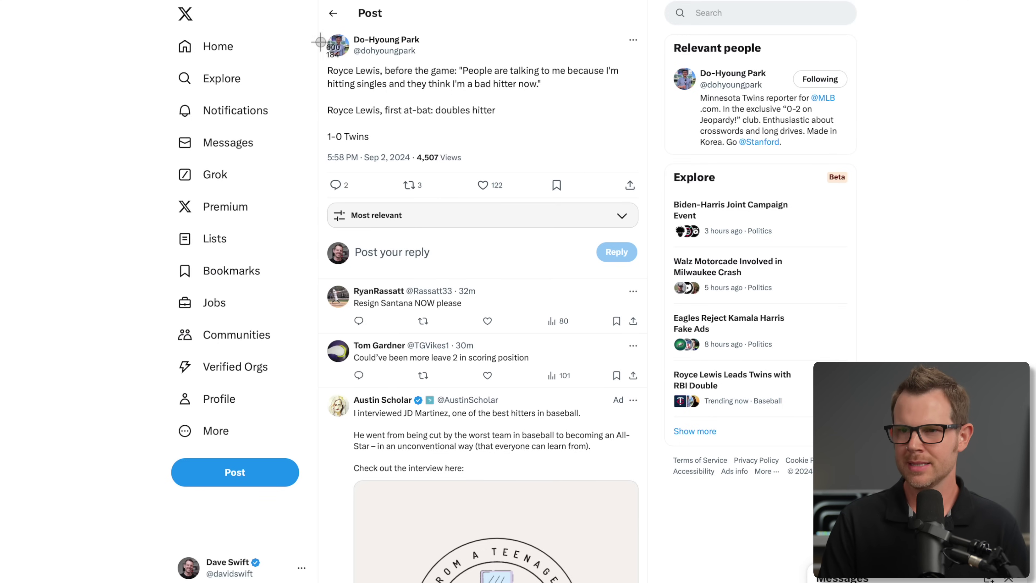
{"action": "left_click_drag", "start_coordinate": [321, 24], "coordinate": [644, 163]}
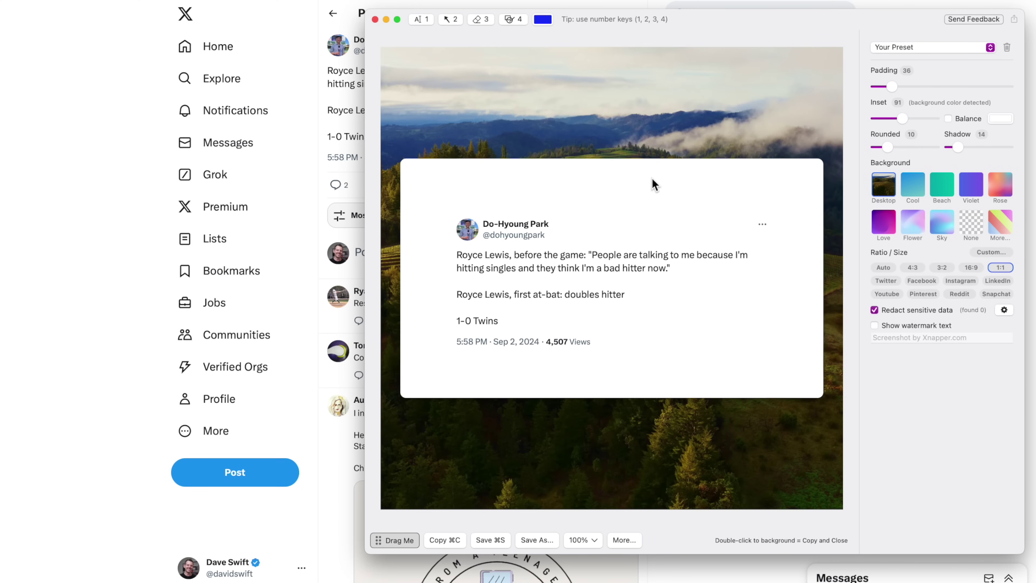
{"action": "left_click_drag", "start_coordinate": [903, 118], "coordinate": [884, 118]}
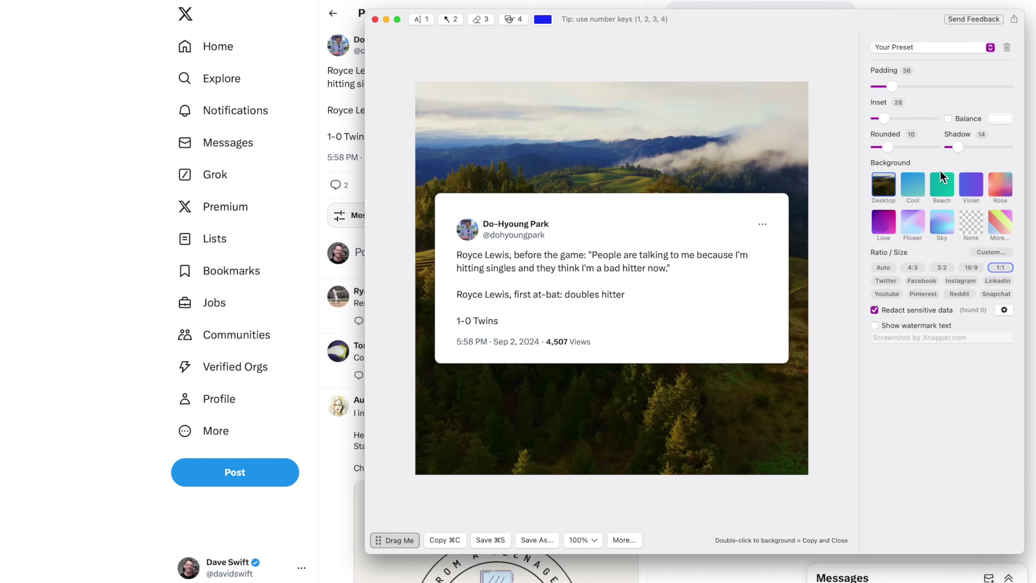
{"action": "left_click", "coordinate": [998, 188]}
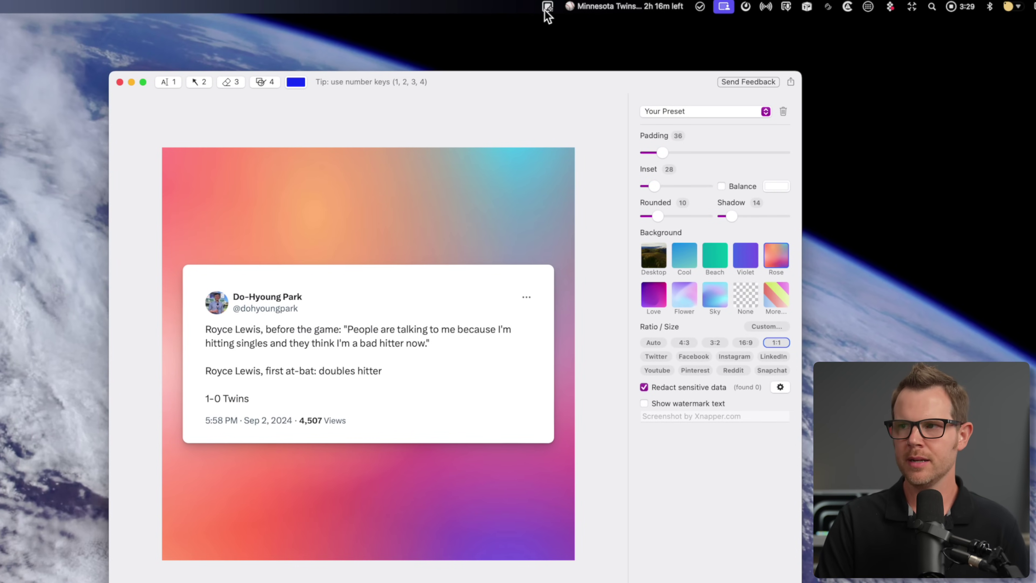
Open Xnapper's menu-bar menu of capture and settings options.
{"action": "left_click", "coordinate": [548, 8]}
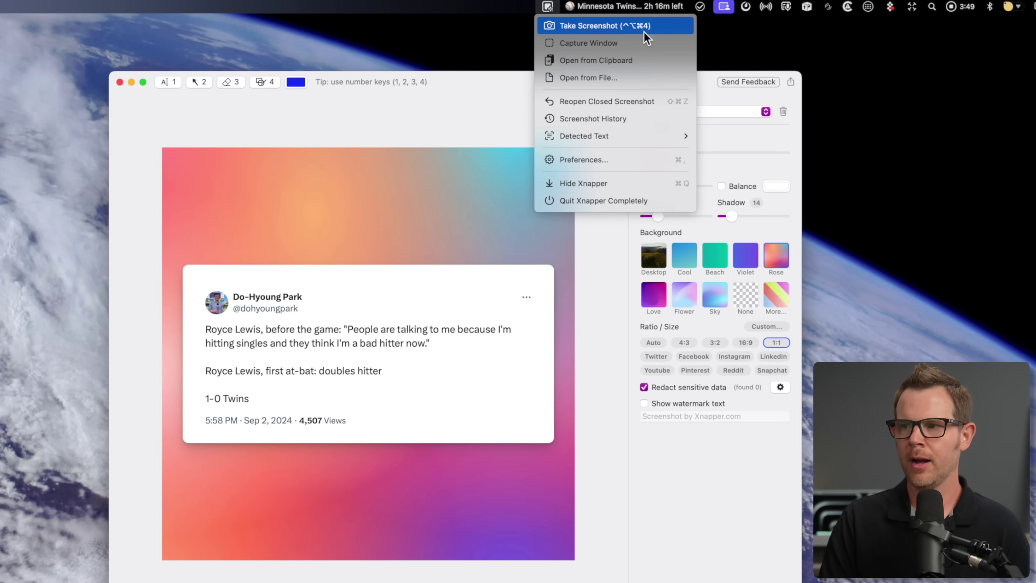
In Preferences, set the 'Take screenshot and open editor' shortcut to Control-Shift-X.
{"action": "left_click", "coordinate": [612, 159]}
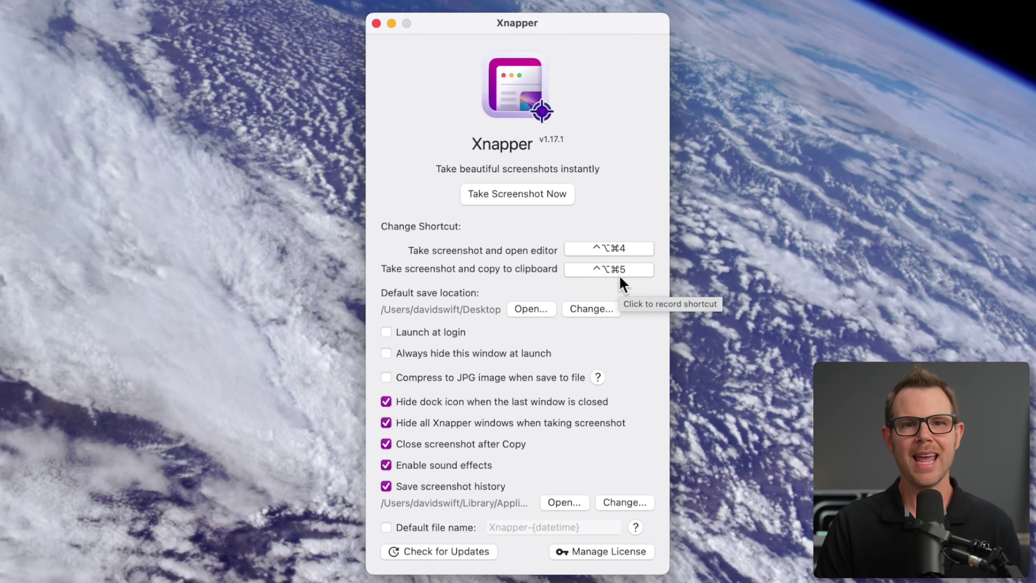
{"action": "left_click", "coordinate": [608, 248]}
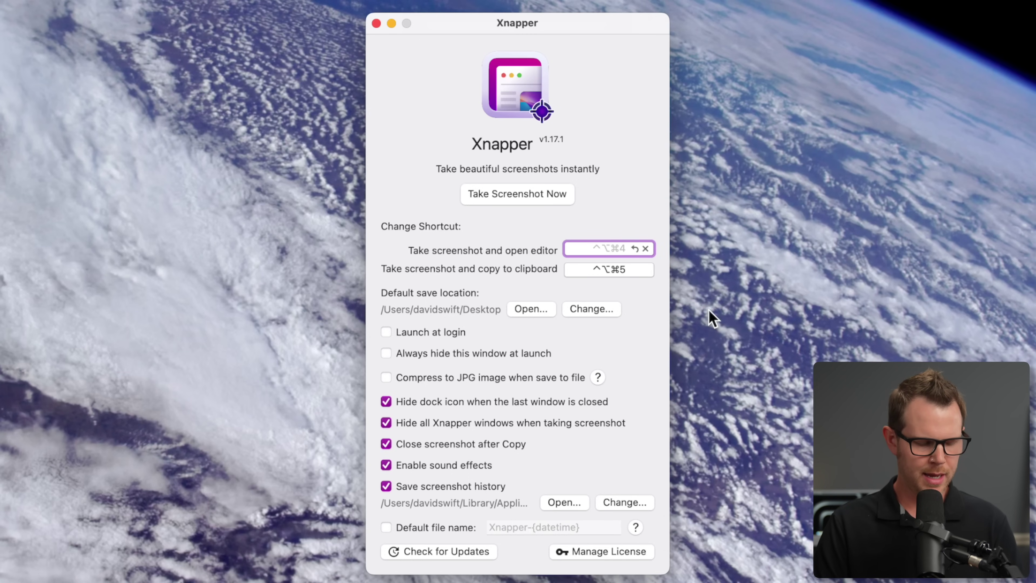
{"action": "key", "text": "ctrl"}
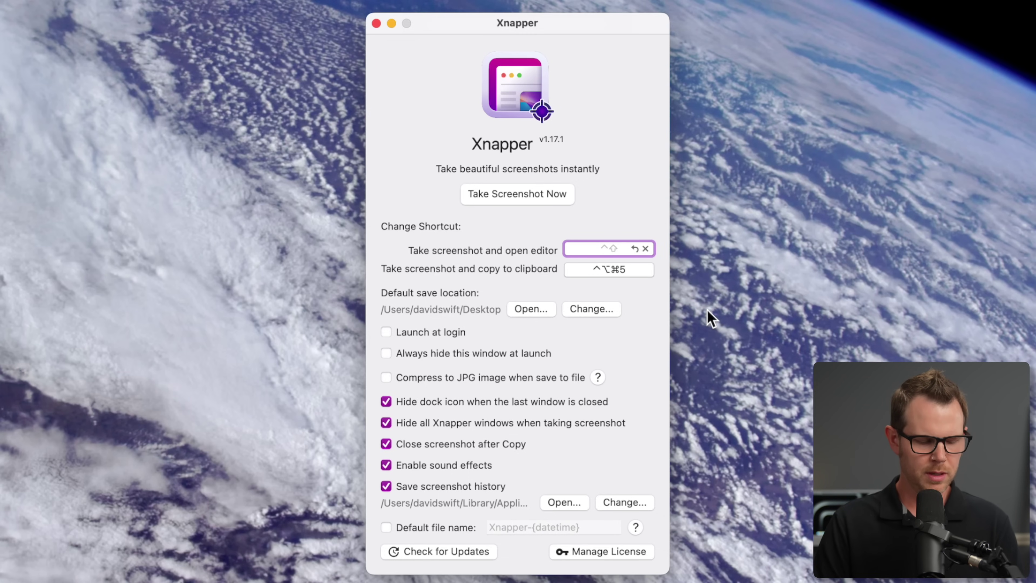
{"action": "key", "text": "ctrl+shift+x"}
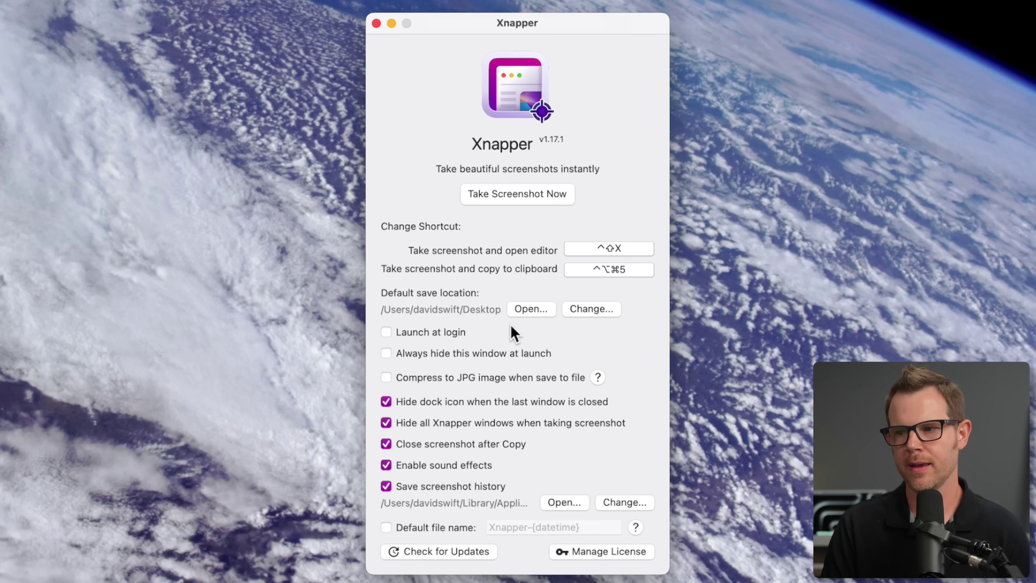
Enable Launch at login and the Xnapper-{datetime} default file name, viewing its variable help.
{"action": "left_click", "coordinate": [386, 332]}
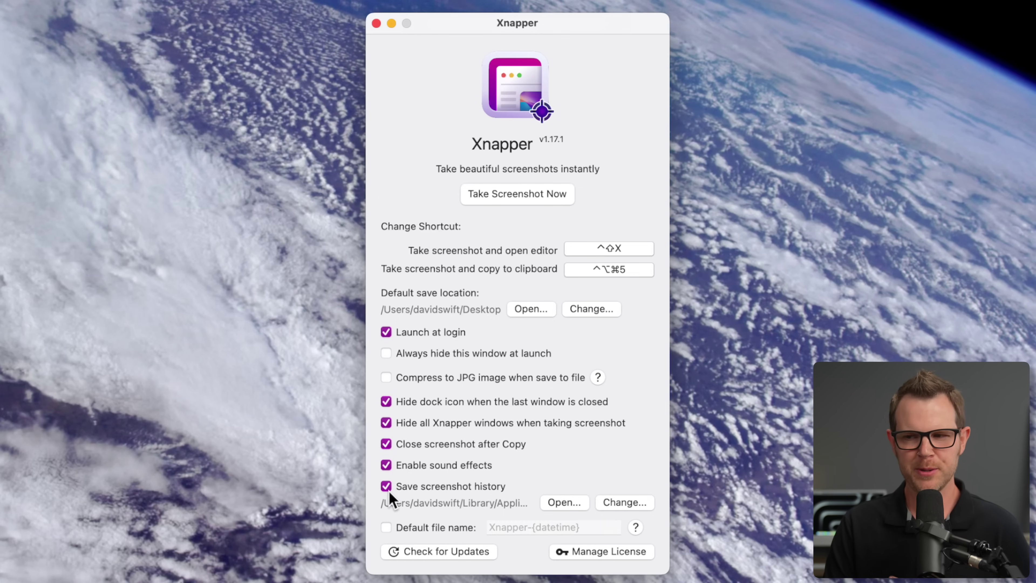
{"action": "left_click", "coordinate": [386, 527]}
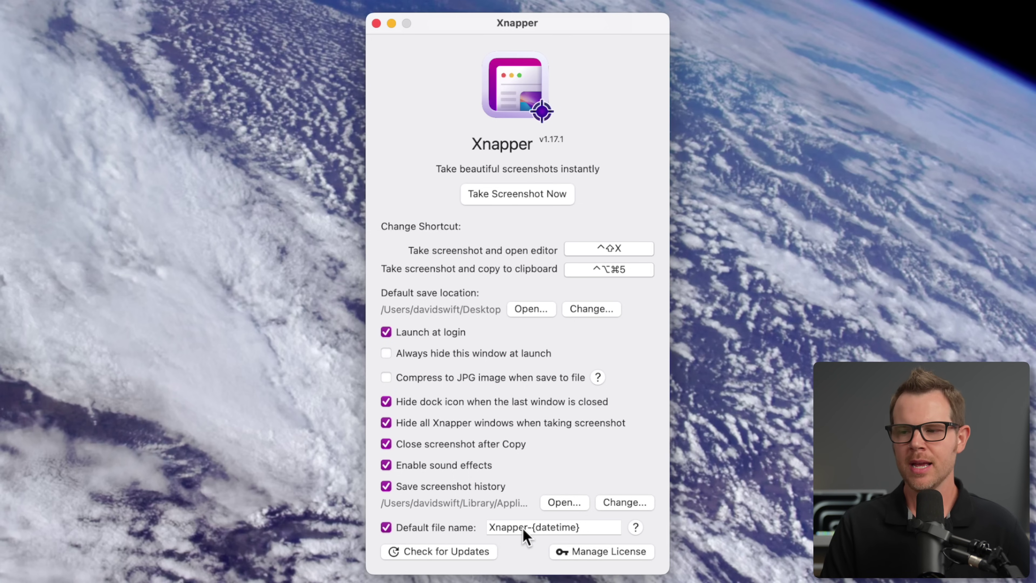
{"action": "left_click", "coordinate": [635, 527]}
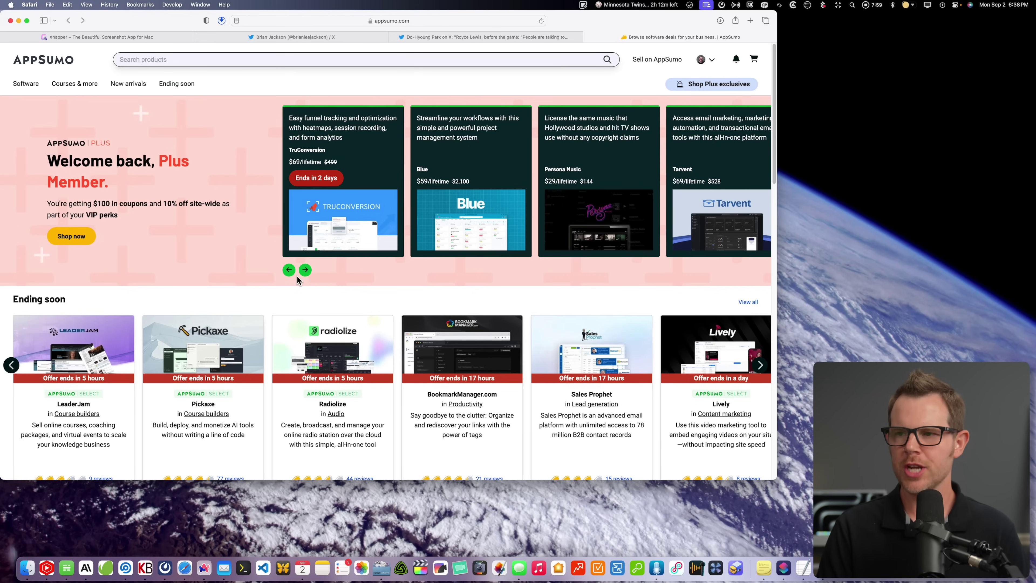
Open the Blue deal and bring License Tiers 1–3 ($59, $108, $157) into view.
{"action": "left_click", "coordinate": [482, 167]}
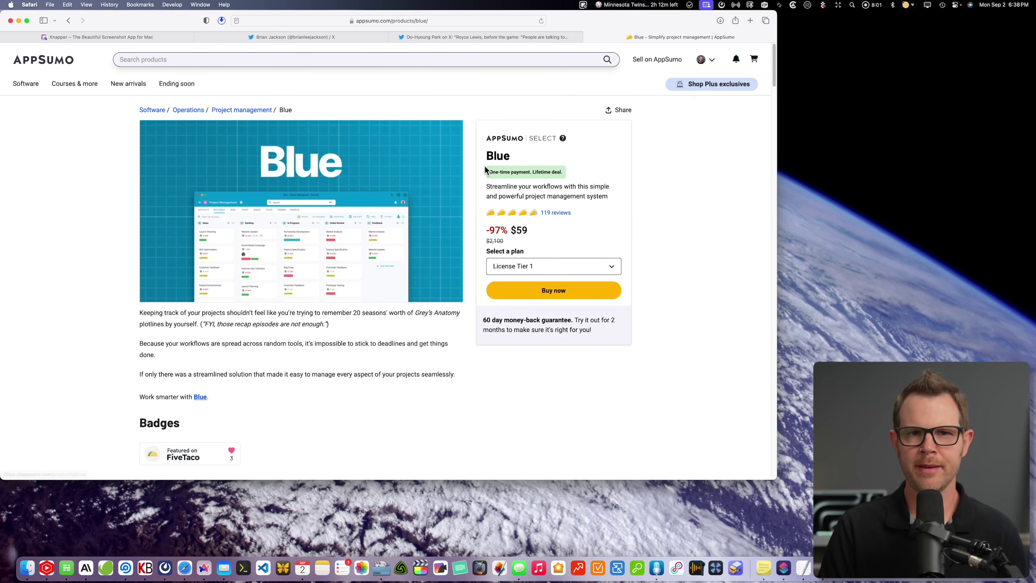
{"action": "scroll", "coordinate": [492, 378], "scroll_direction": "down", "scroll_amount": 3}
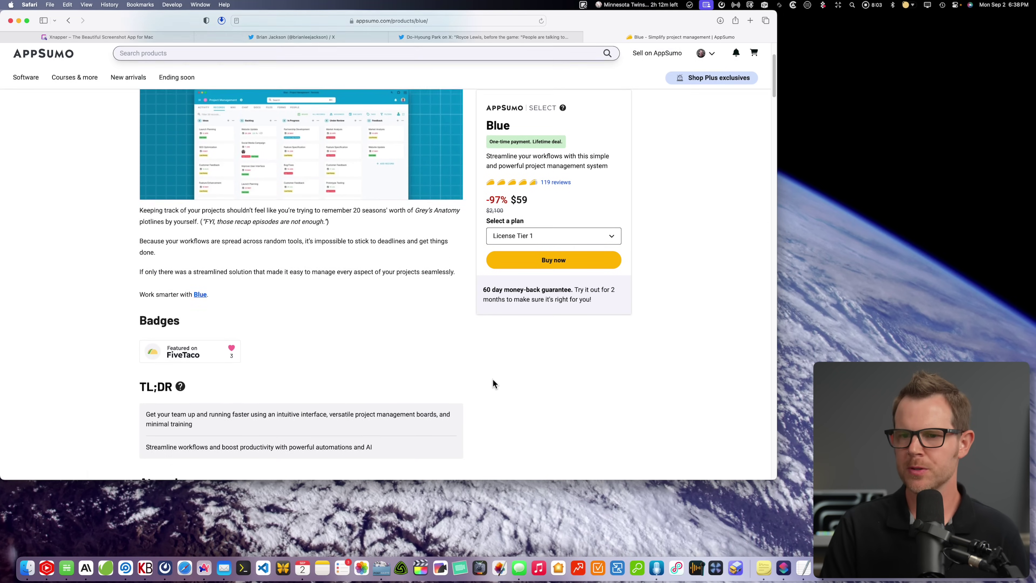
{"action": "scroll", "coordinate": [492, 380], "scroll_direction": "down", "scroll_amount": 15}
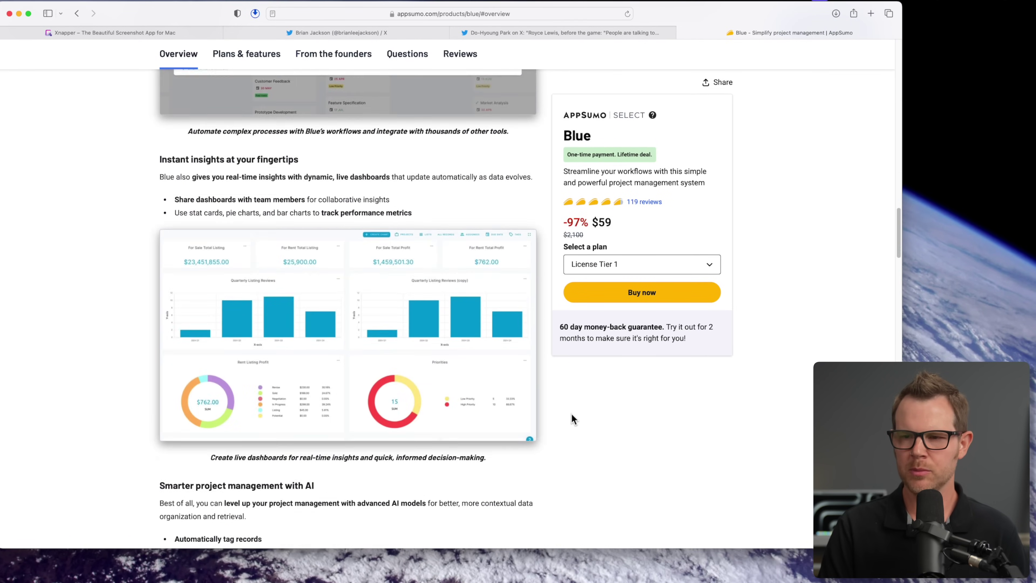
{"action": "scroll", "coordinate": [571, 414], "scroll_direction": "down", "scroll_amount": 15}
{"action": "scroll", "coordinate": [570, 415], "scroll_direction": "up", "scroll_amount": 3}
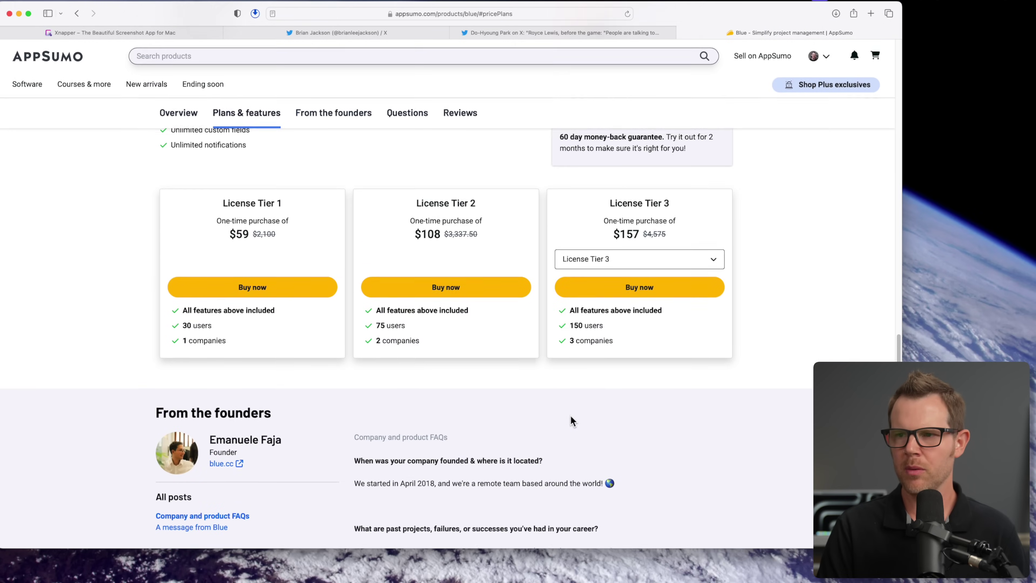
{"action": "scroll", "coordinate": [570, 415], "scroll_direction": "up", "scroll_amount": 2}
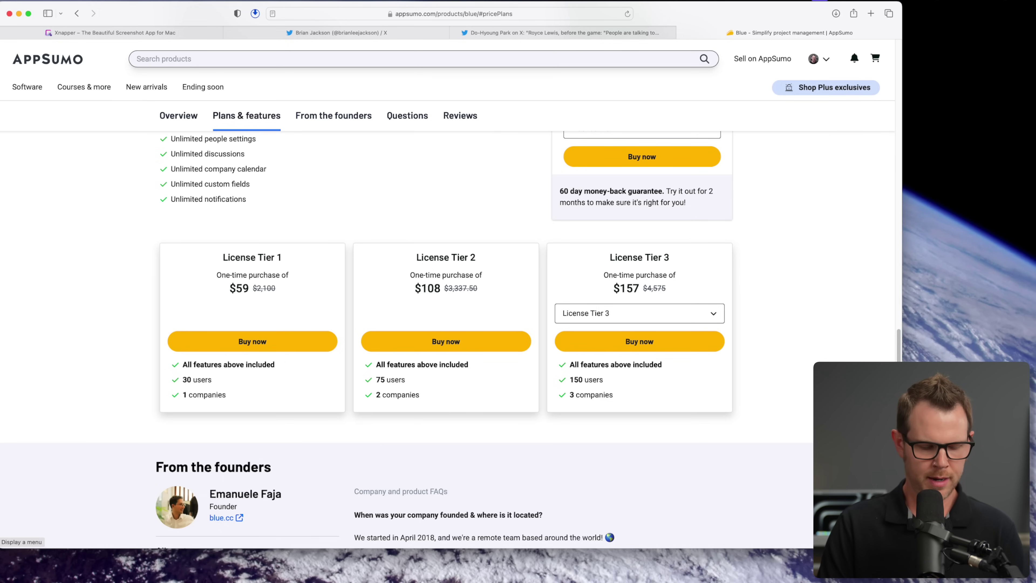
Capture the three License Tier cards and size the image as Facebook Timeline 1200:630.
{"action": "key", "text": "super+shift+4"}
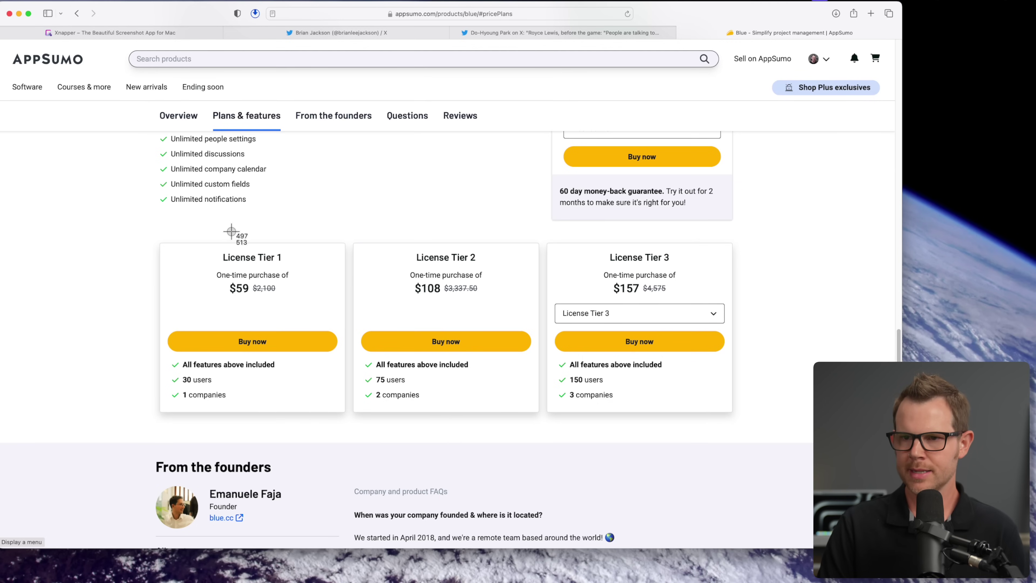
{"action": "left_click_drag", "start_coordinate": [141, 231], "coordinate": [860, 426]}
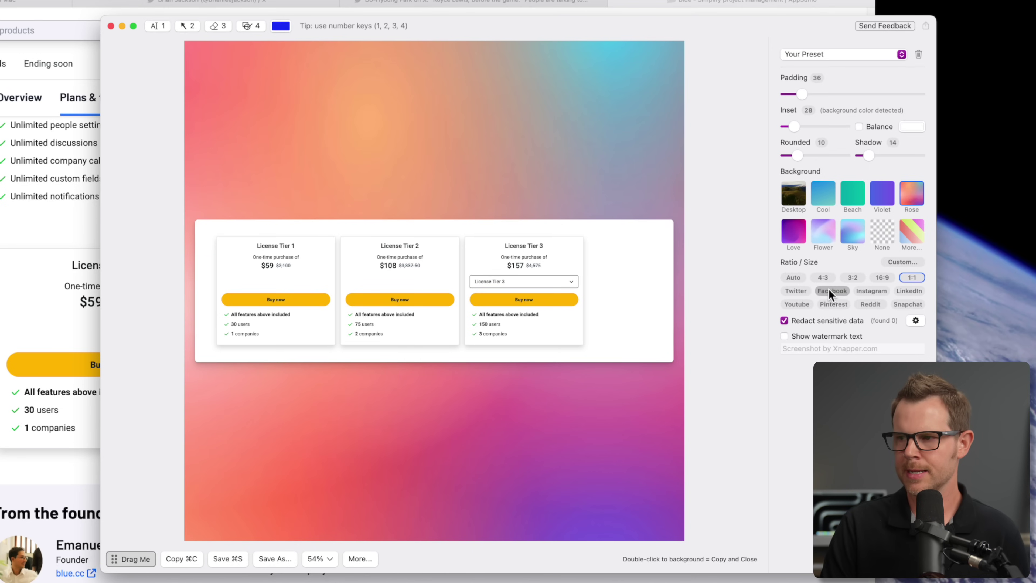
{"action": "mouse_move", "coordinate": [832, 290]}
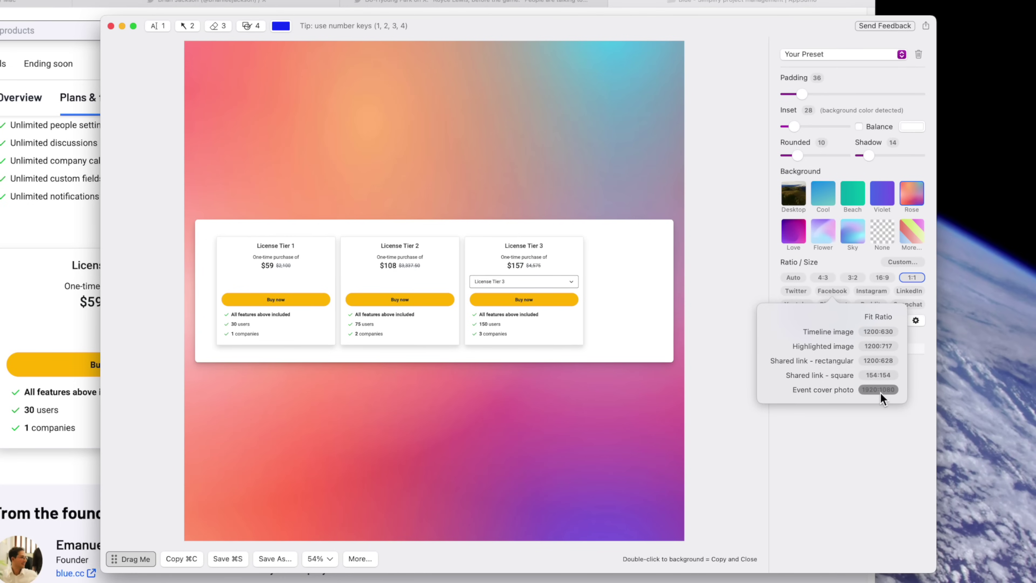
{"action": "left_click", "coordinate": [883, 332]}
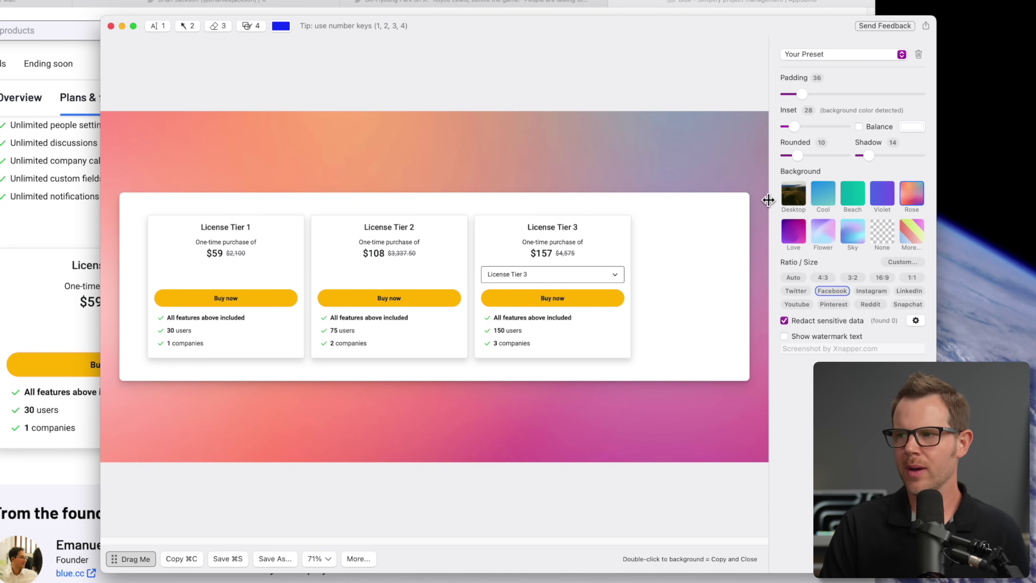
Turn on Balance and, after trying Cool, plain black and None, settle on the Sky gradient.
{"action": "left_click", "coordinate": [859, 127]}
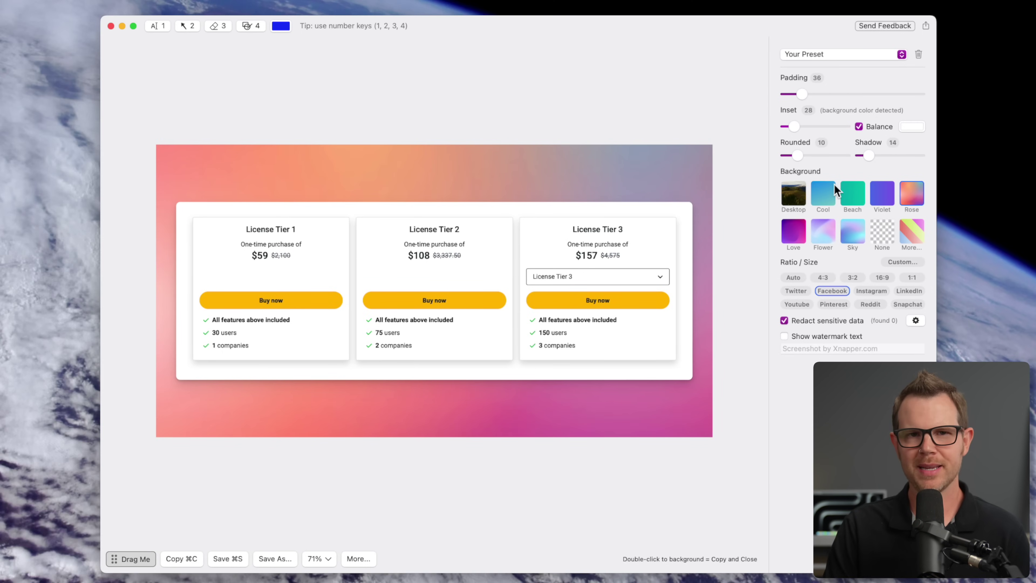
{"action": "left_click", "coordinate": [823, 196]}
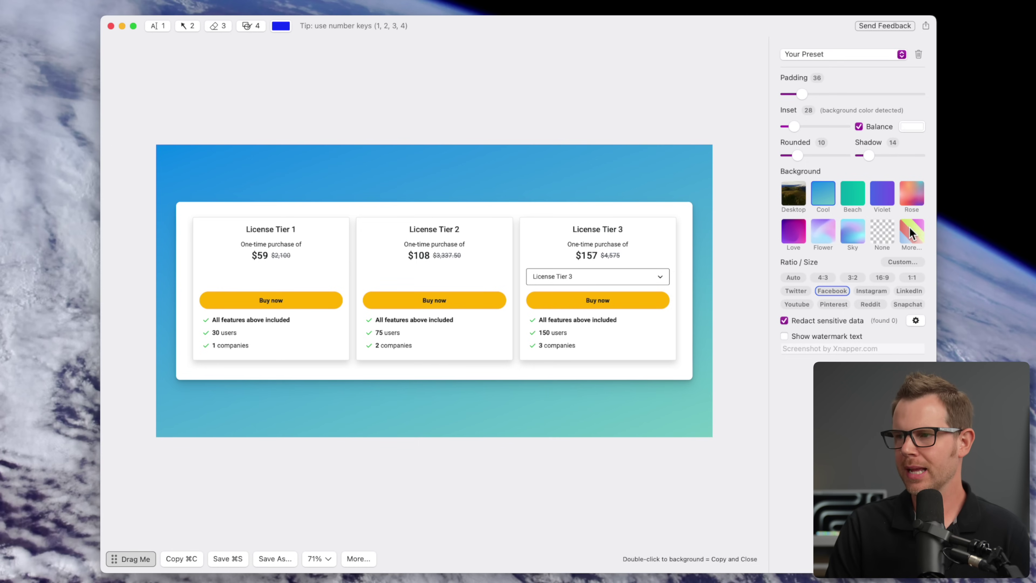
{"action": "left_click", "coordinate": [914, 236]}
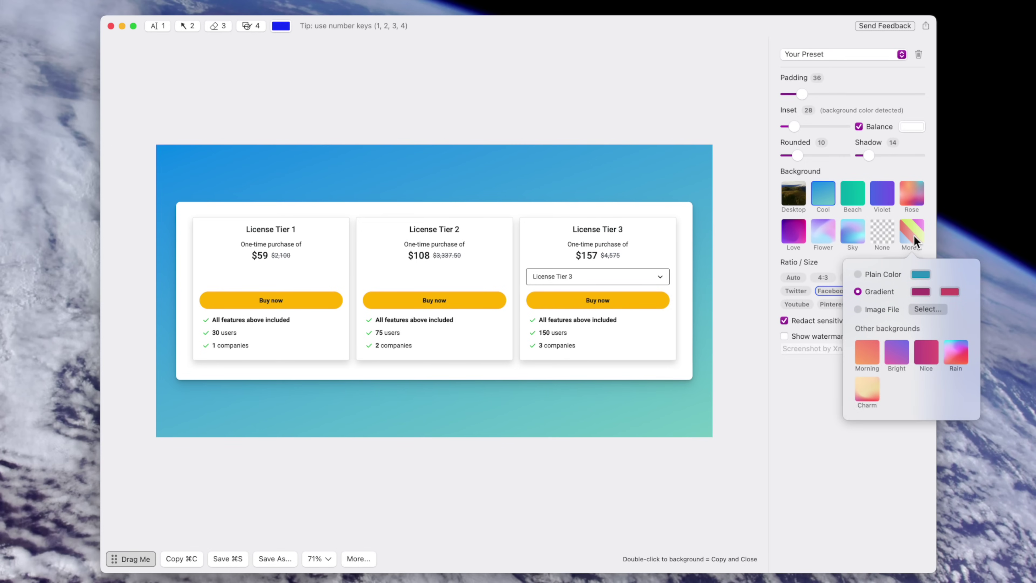
{"action": "left_click", "coordinate": [920, 274]}
{"action": "left_click", "coordinate": [766, 548]}
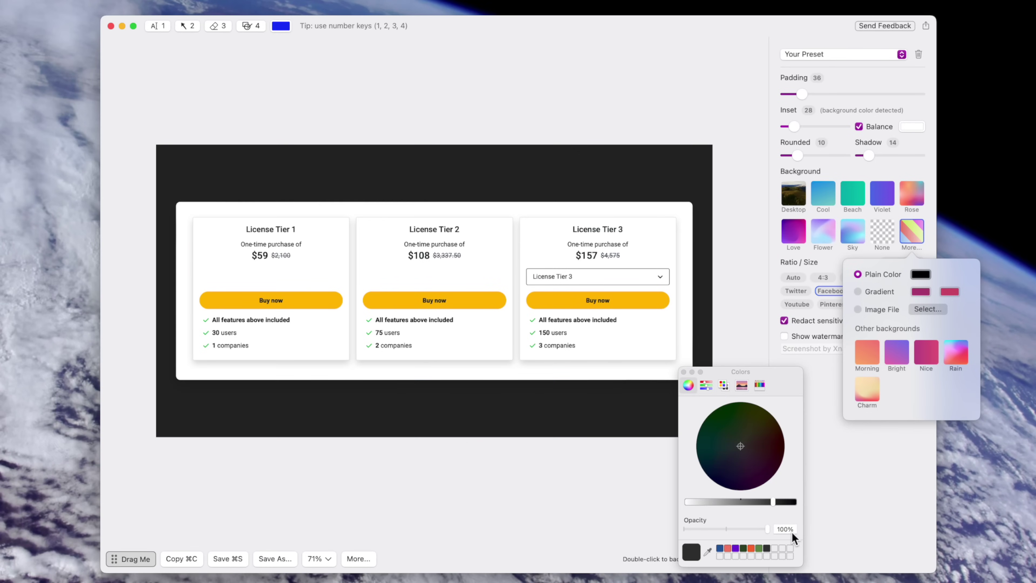
{"action": "key", "text": "Escape"}
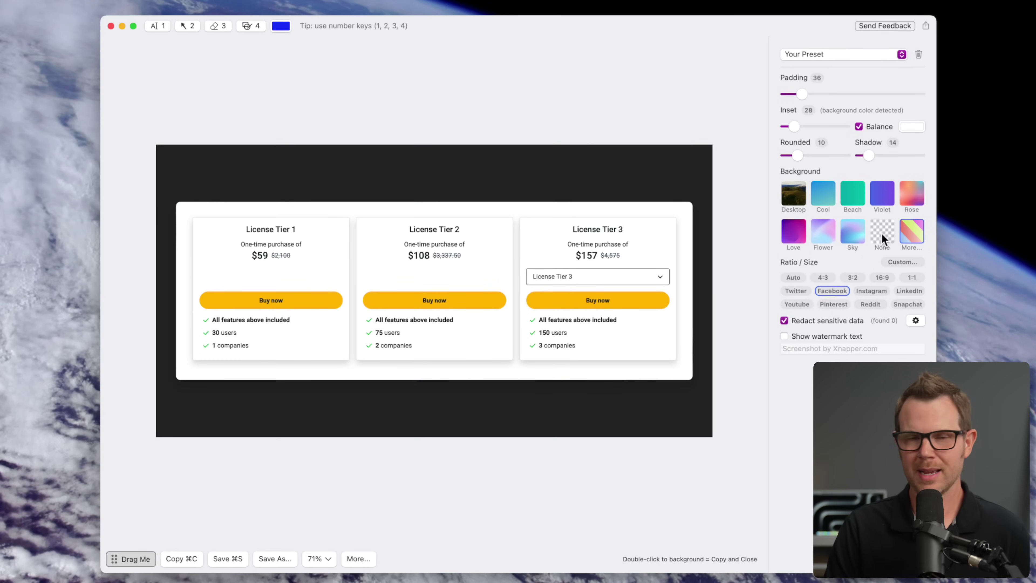
{"action": "left_click", "coordinate": [878, 229]}
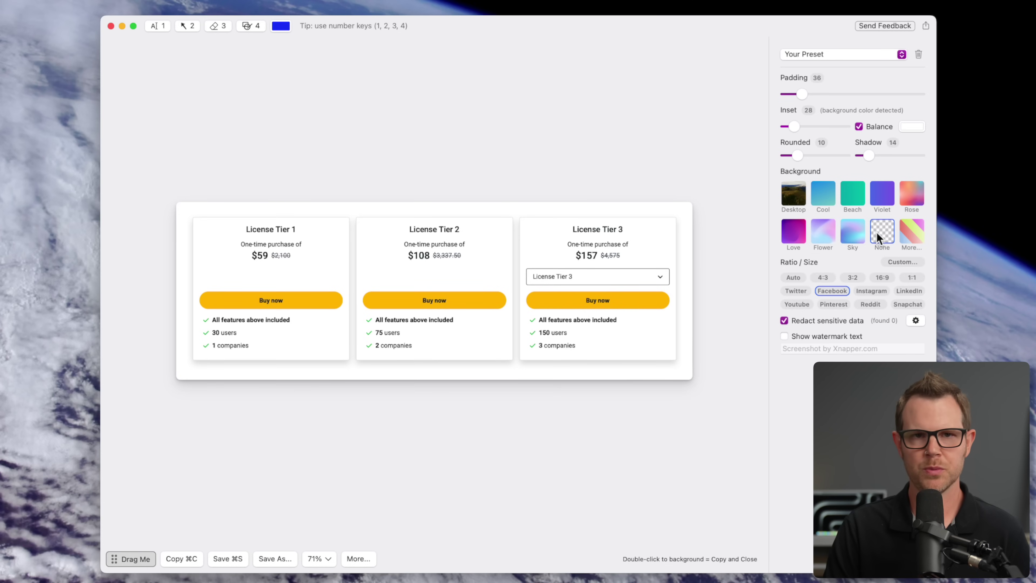
{"action": "left_click", "coordinate": [853, 239]}
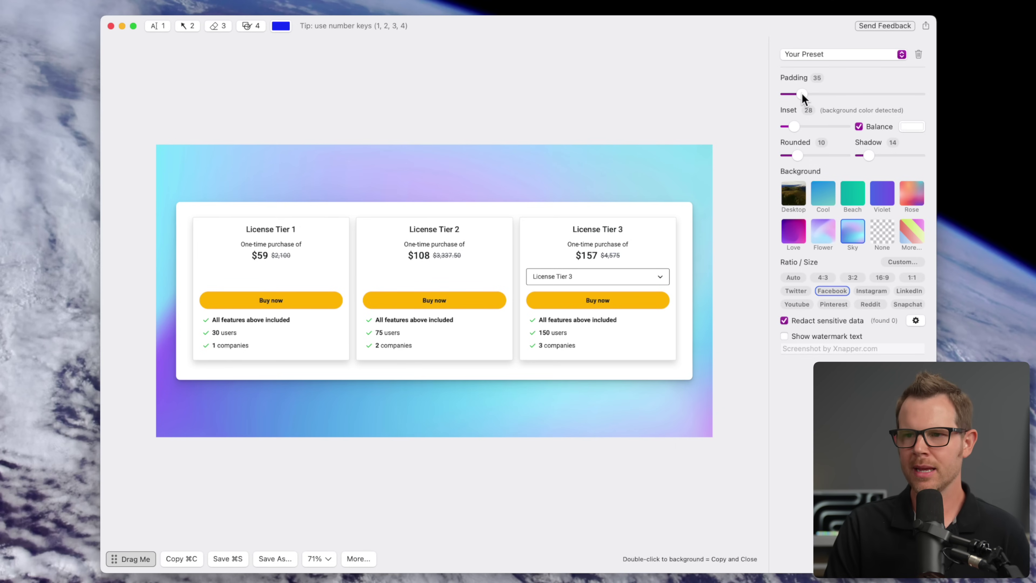
Bring padding to 75, inset to 51 and shadow down to 0, fitting the whole image in view.
{"action": "left_click_drag", "start_coordinate": [802, 92], "coordinate": [853, 91]}
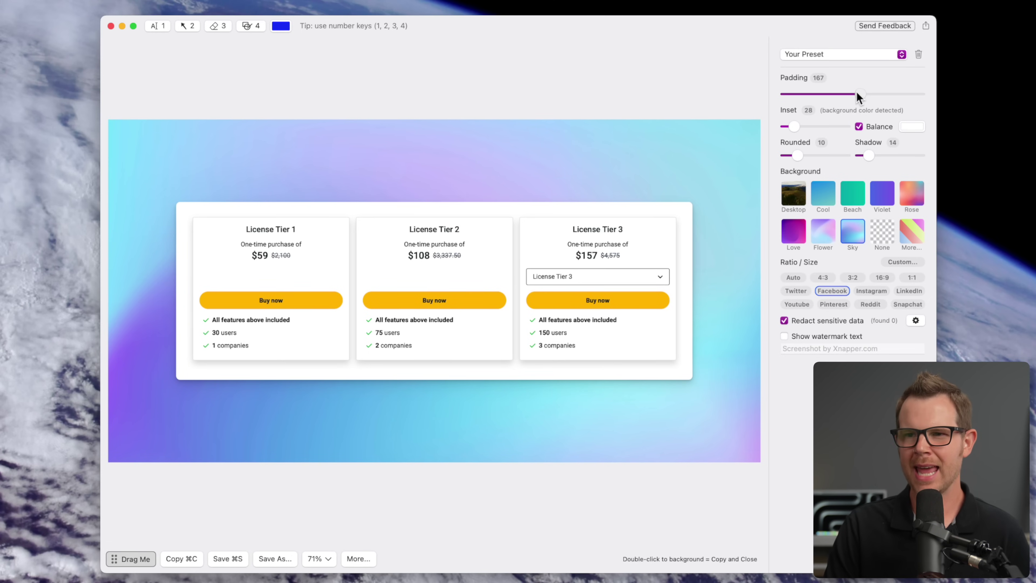
{"action": "left_click_drag", "start_coordinate": [852, 92], "coordinate": [883, 97]}
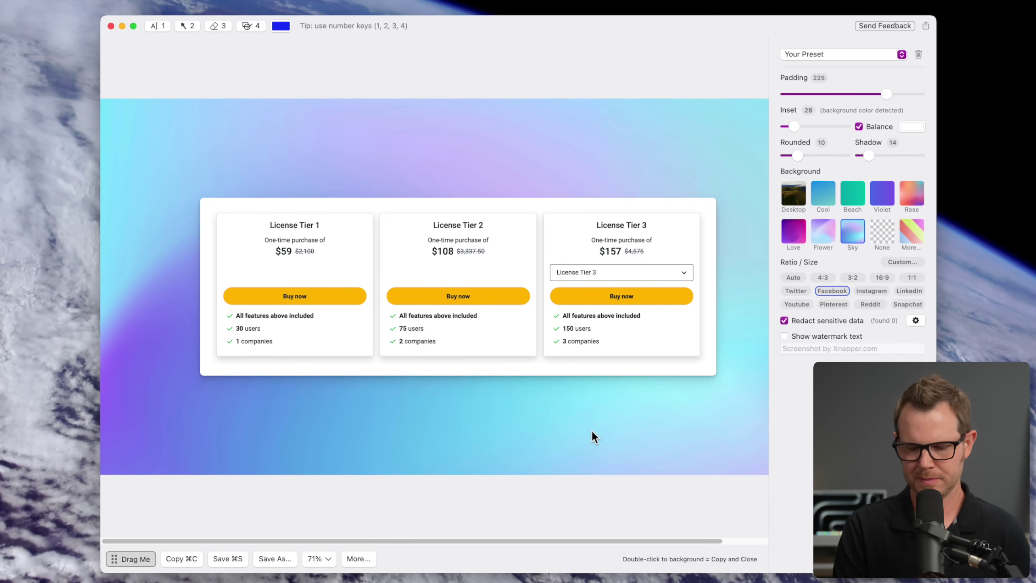
{"action": "key", "text": "super+0"}
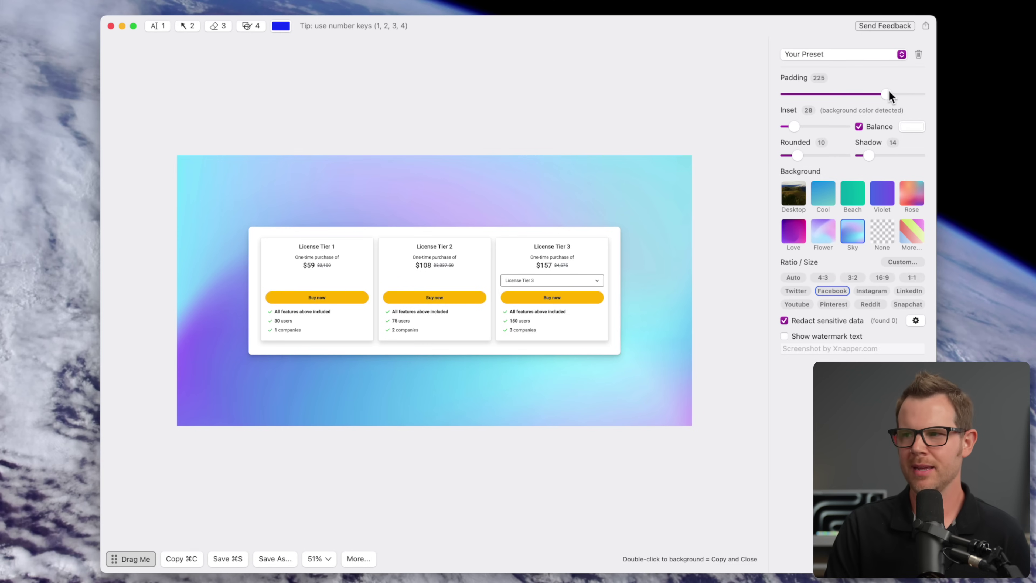
{"action": "left_click_drag", "start_coordinate": [895, 93], "coordinate": [921, 93]}
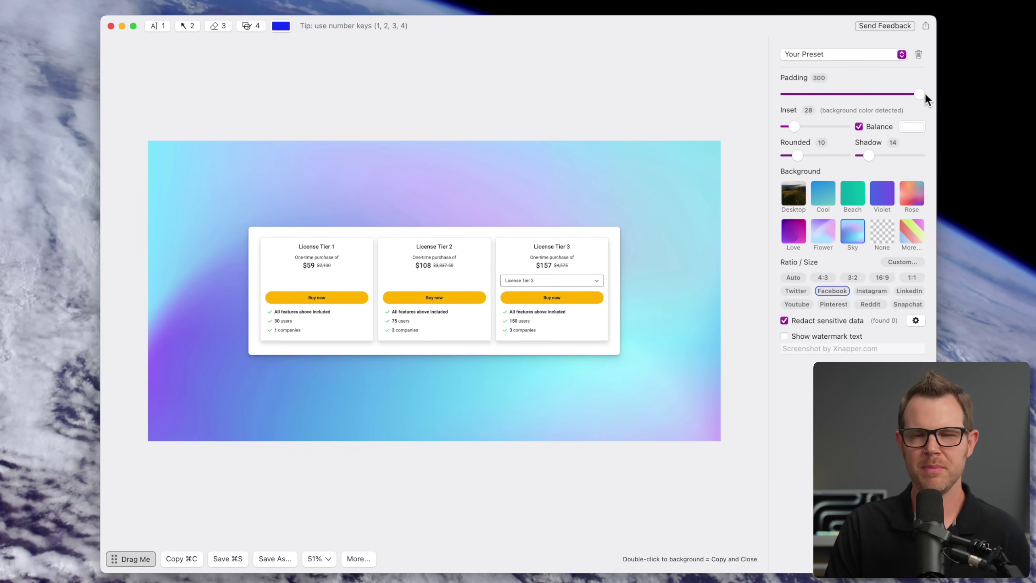
{"action": "left_click_drag", "start_coordinate": [920, 93], "coordinate": [819, 95]}
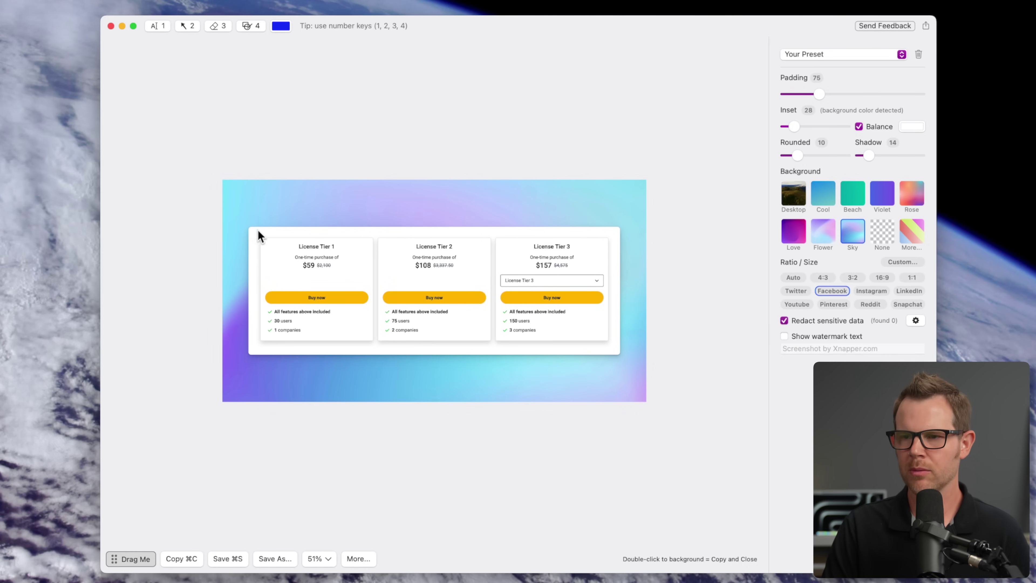
{"action": "left_click_drag", "start_coordinate": [794, 126], "coordinate": [813, 125]}
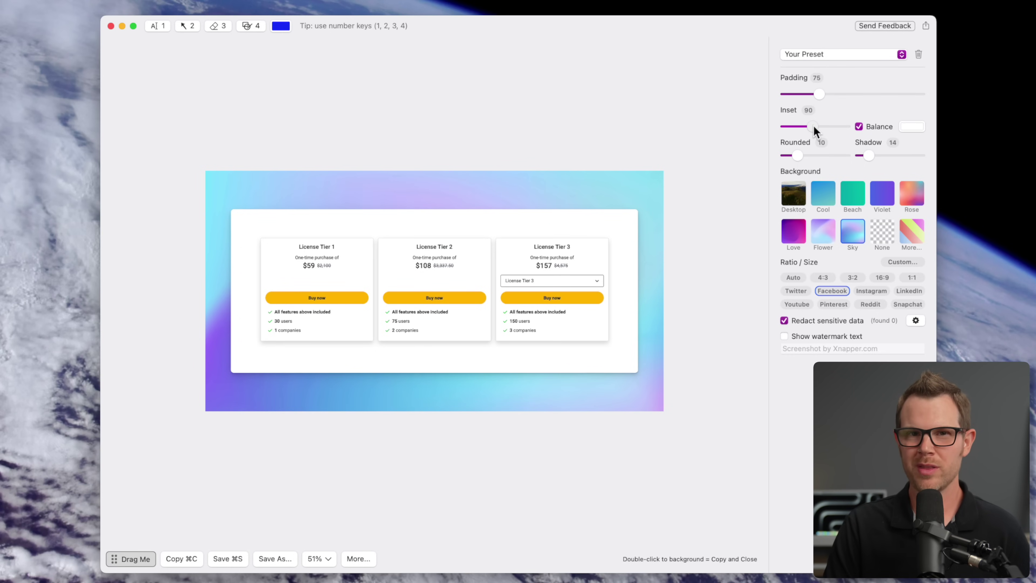
{"action": "left_click_drag", "start_coordinate": [814, 125], "coordinate": [816, 168]}
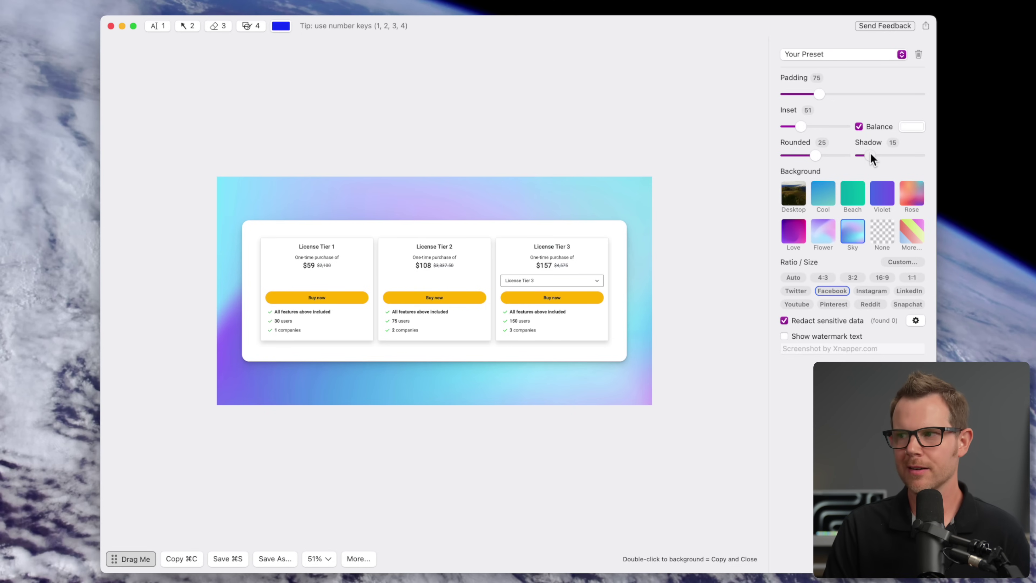
{"action": "left_click_drag", "start_coordinate": [870, 156], "coordinate": [818, 163]}
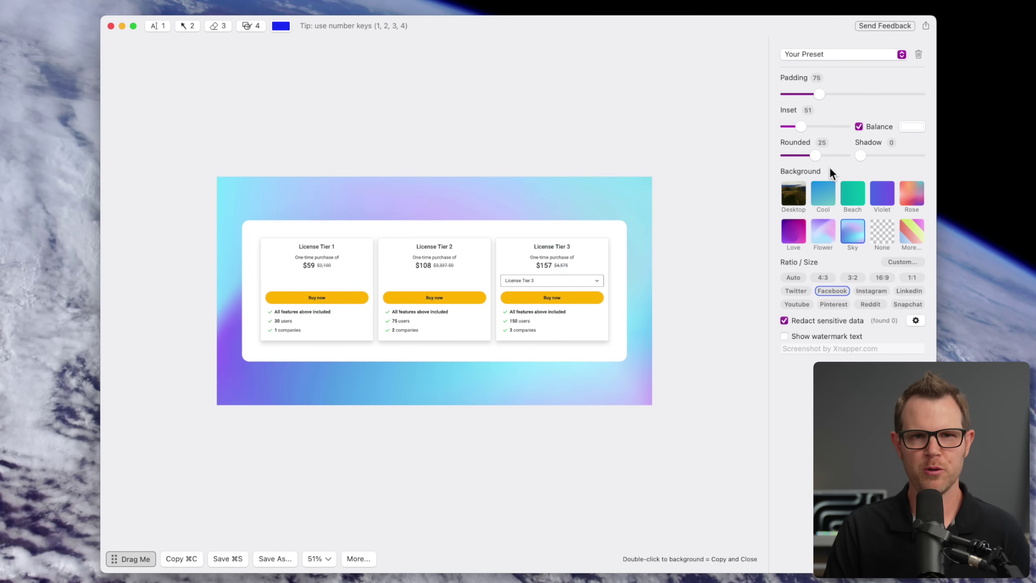
Set the shadow to 30 and change the watermark text to 'Screenshot by clientamp.com'.
{"action": "left_click", "coordinate": [878, 156]}
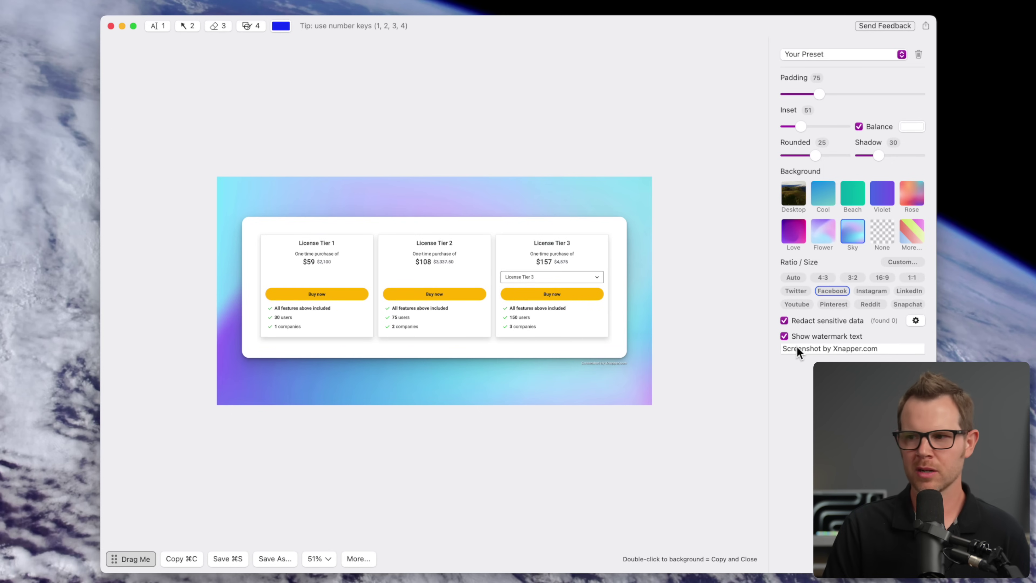
{"action": "left_click", "coordinate": [798, 350]}
{"action": "type", "text": "clientamp.com"}
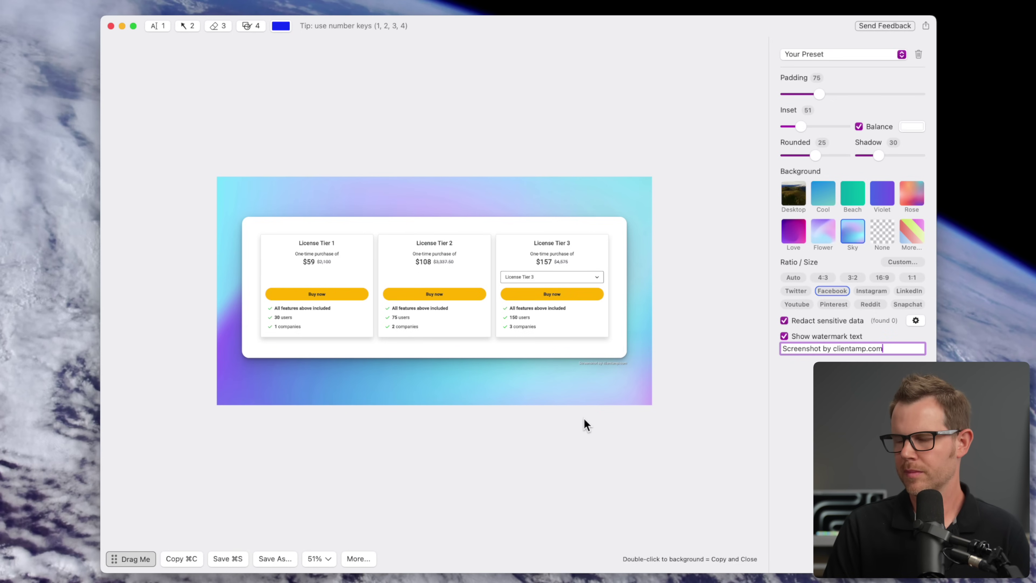
{"action": "scroll", "coordinate": [586, 425], "scroll_direction": "up", "scroll_amount": 5}
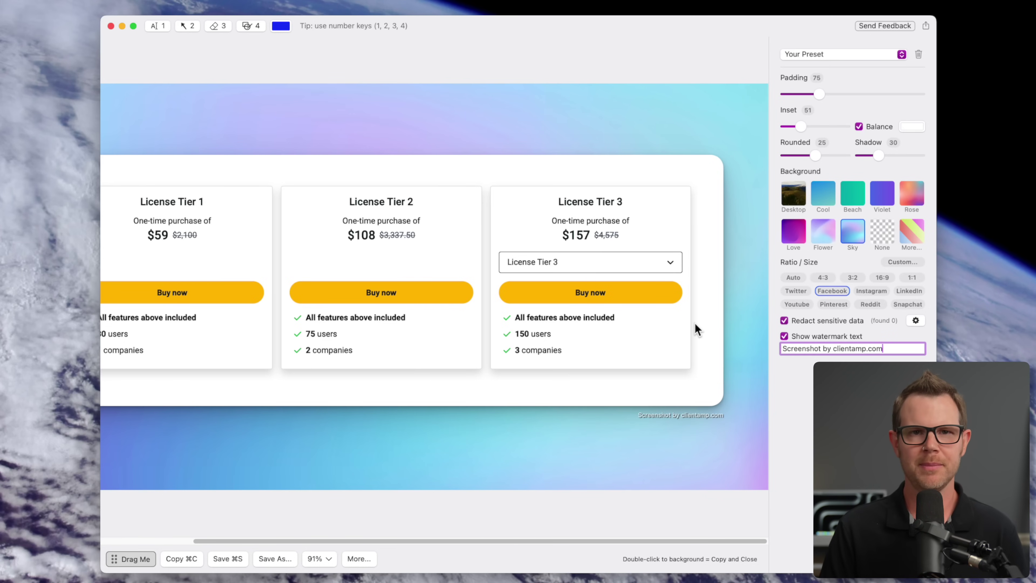
Save the current pricing-card styling as a new preset named 'AppSumo Pricing Table'.
{"action": "left_click", "coordinate": [803, 53]}
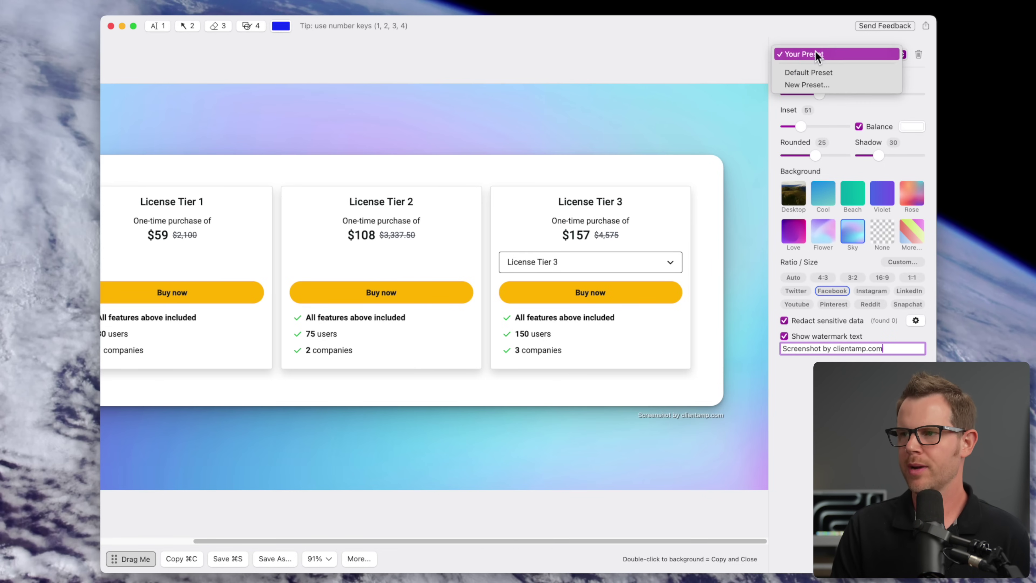
{"action": "left_click", "coordinate": [813, 85]}
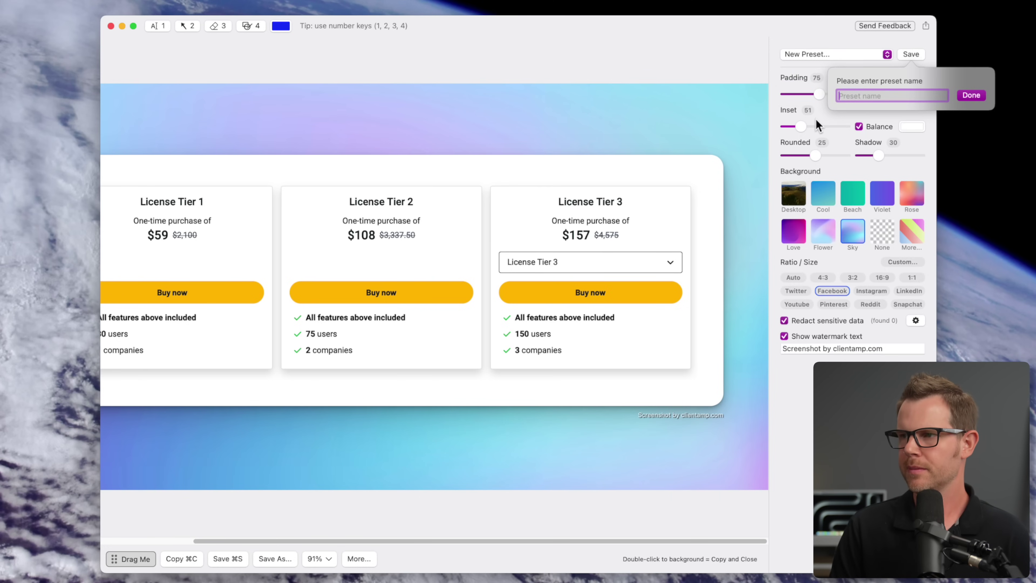
{"action": "type", "text": "AppSumo Pricing Table"}
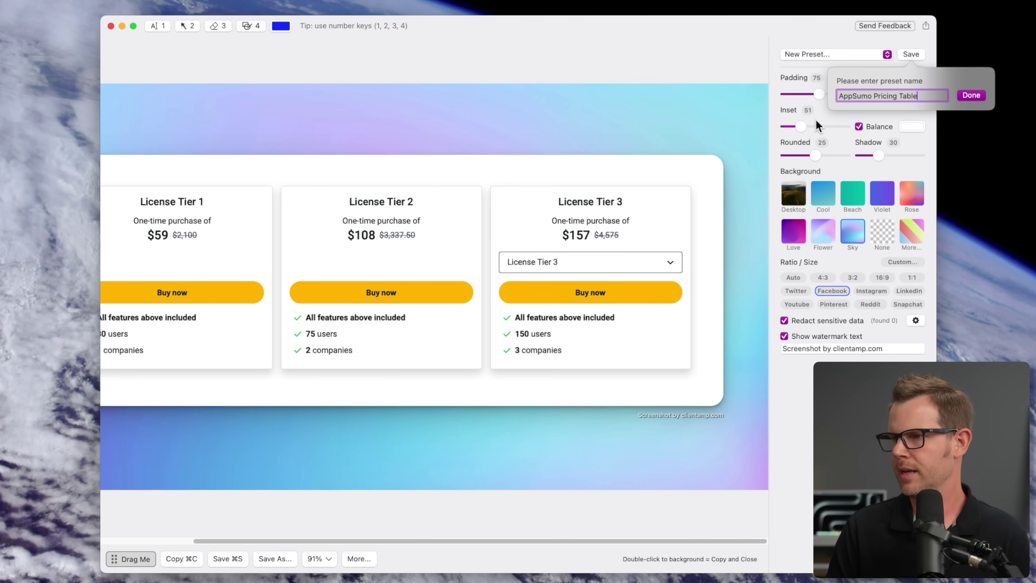
{"action": "left_click", "coordinate": [970, 96]}
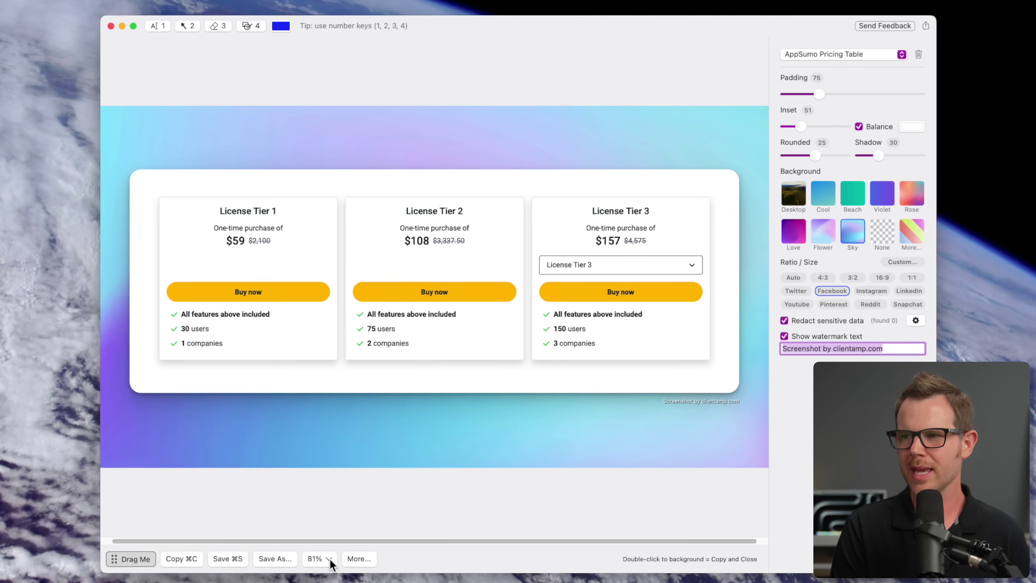
Zoom the pricing-table image to fit the view, then drag it out of the editor toward the browser.
{"action": "scroll", "coordinate": [330, 559], "scroll_direction": "down", "scroll_amount": 1}
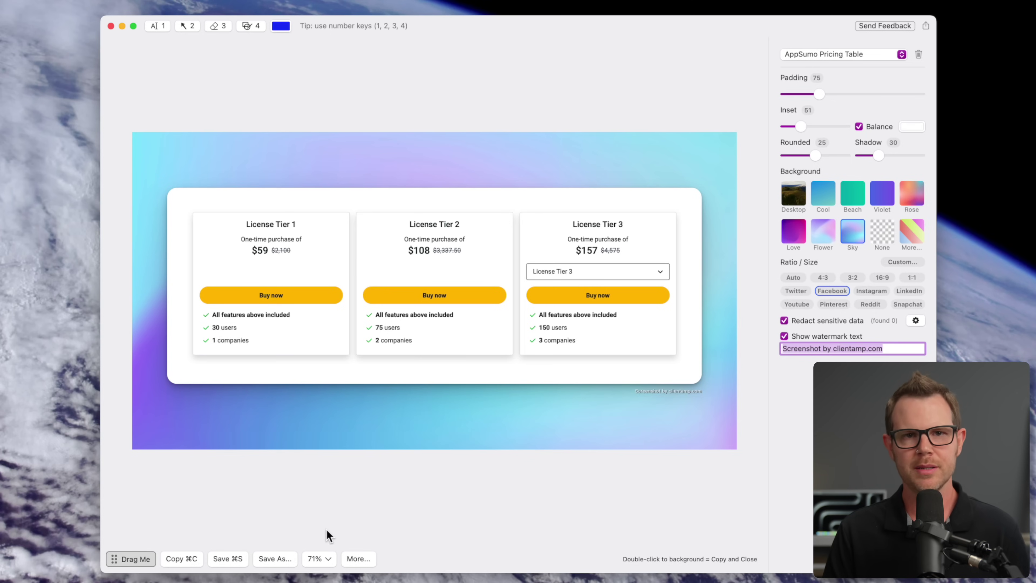
{"action": "left_click", "coordinate": [329, 558]}
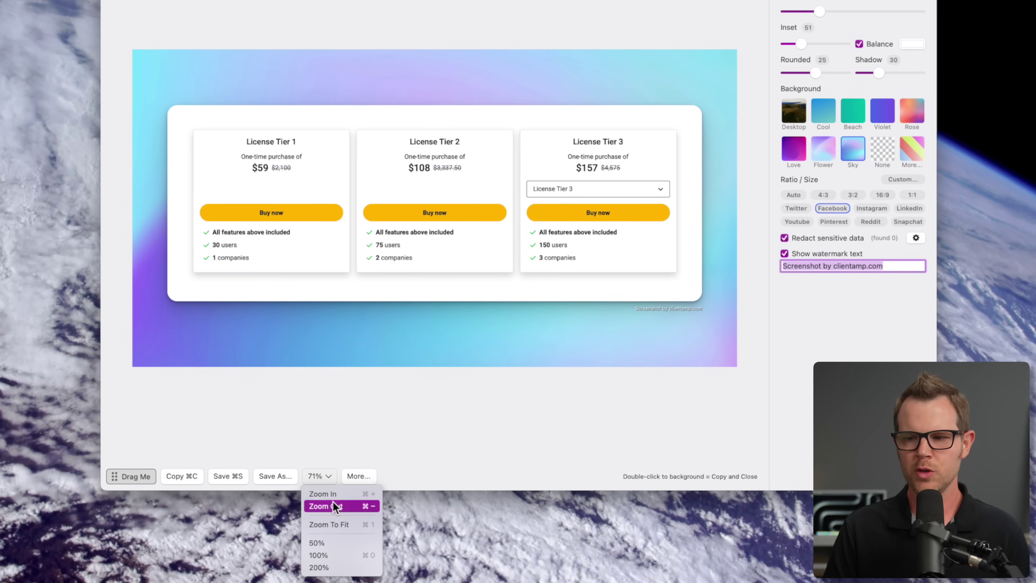
{"action": "left_click", "coordinate": [345, 522]}
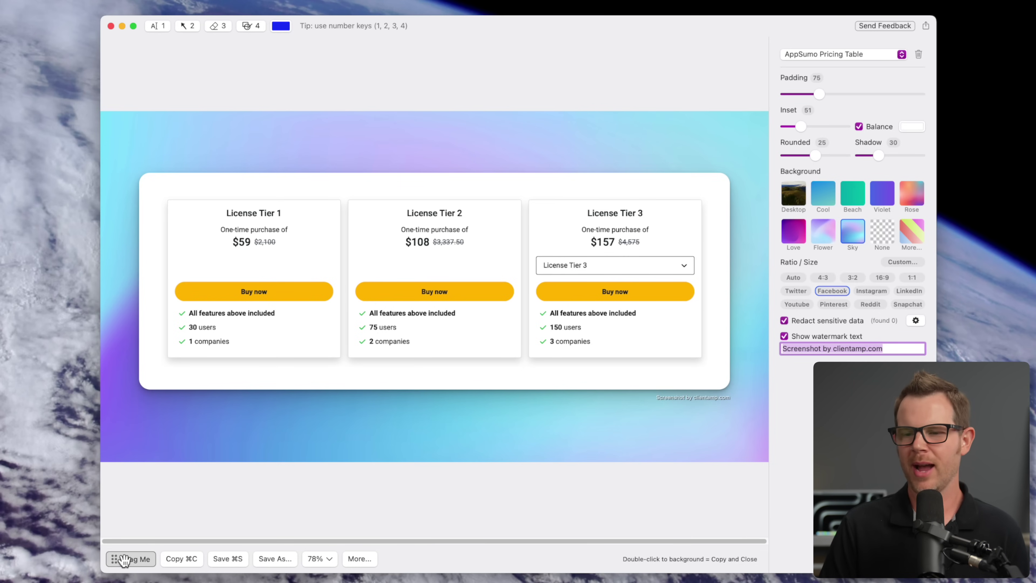
{"action": "left_click_drag", "start_coordinate": [118, 561], "coordinate": [58, 351]}
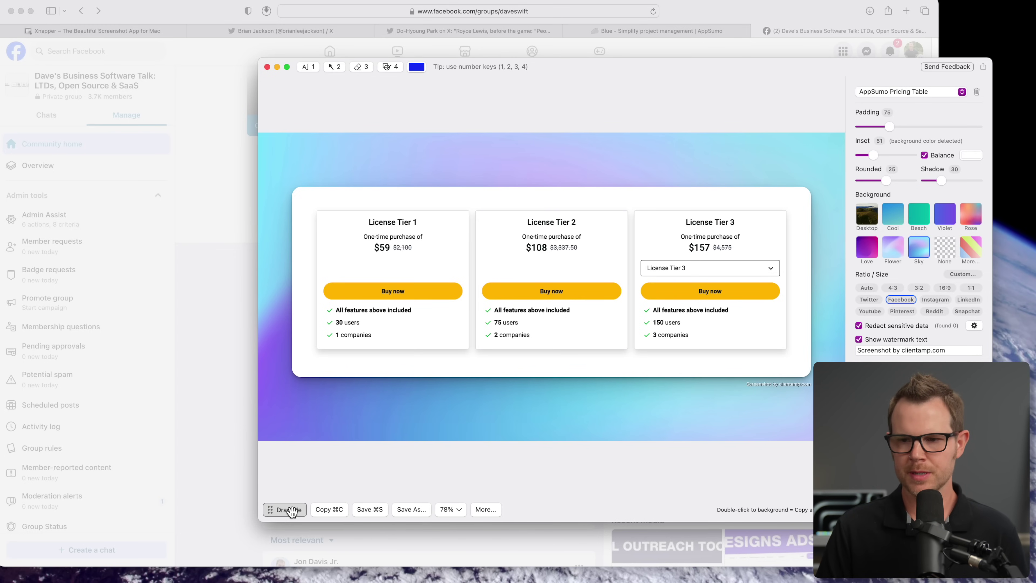
Drop the pricing-table image into Facebook's Create post dialog to attach it.
{"action": "left_click_drag", "start_coordinate": [290, 510], "coordinate": [454, 319]}
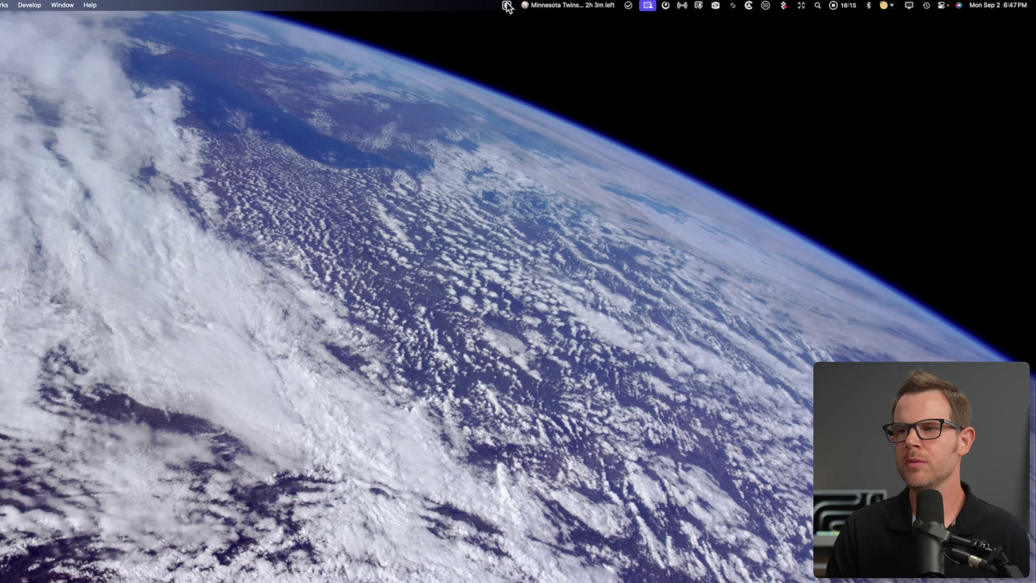
Reopen the closed pricing-table screenshot and size it as a 1500:500 Twitter Profile Header/Banner.
{"action": "left_click", "coordinate": [507, 1]}
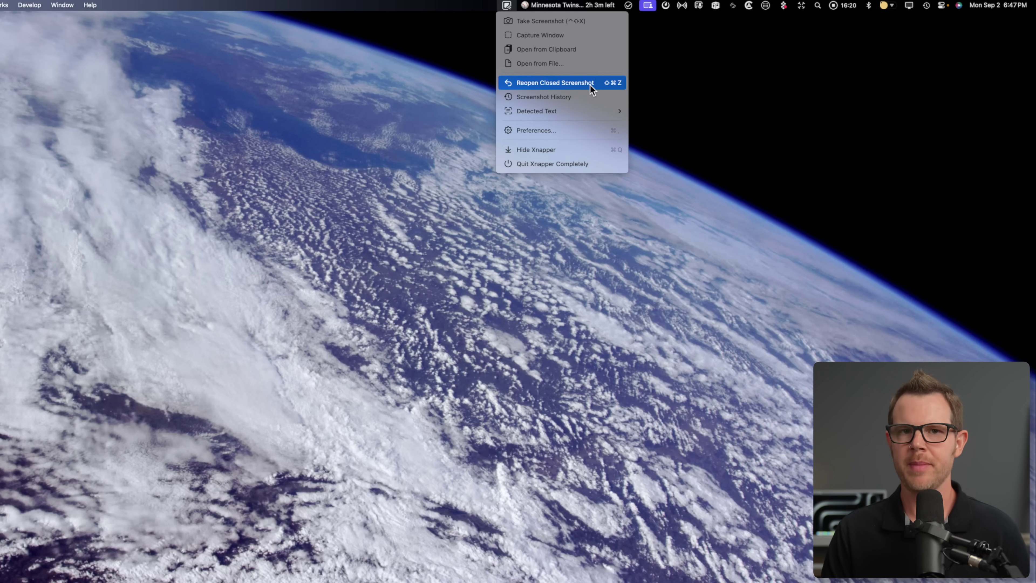
{"action": "left_click", "coordinate": [573, 100]}
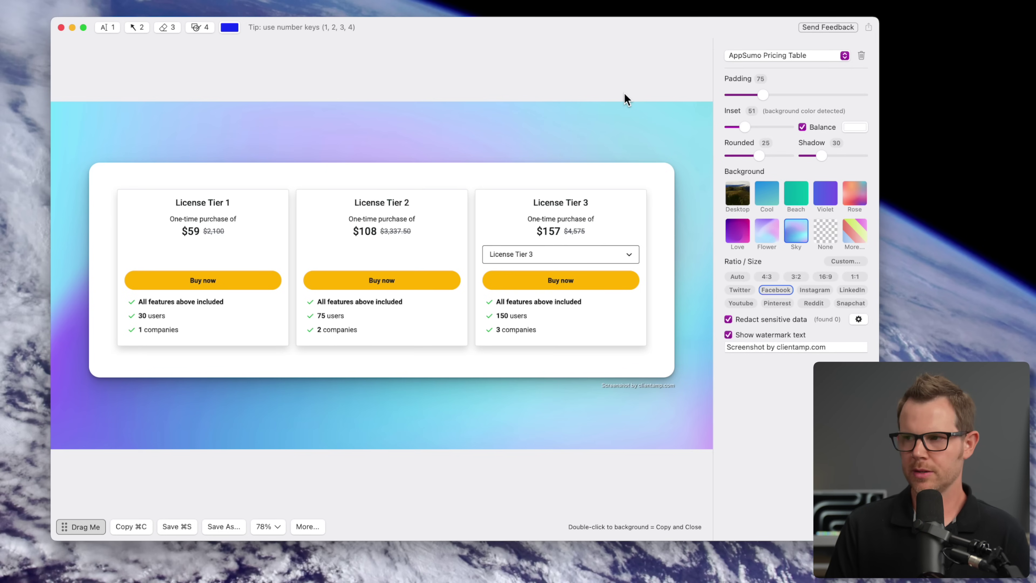
{"action": "left_click", "coordinate": [737, 289]}
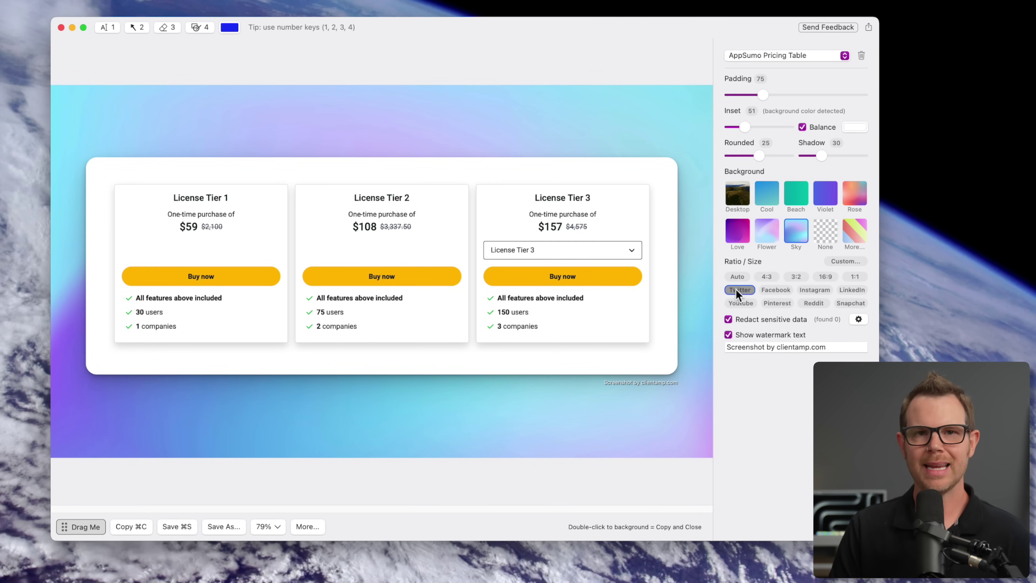
{"action": "mouse_move", "coordinate": [738, 290]}
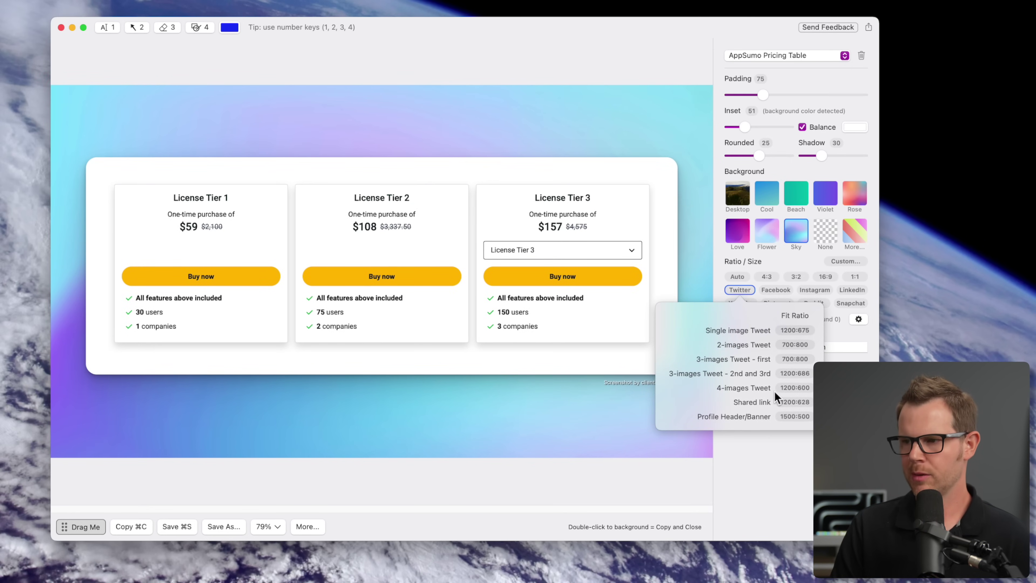
{"action": "left_click", "coordinate": [800, 417]}
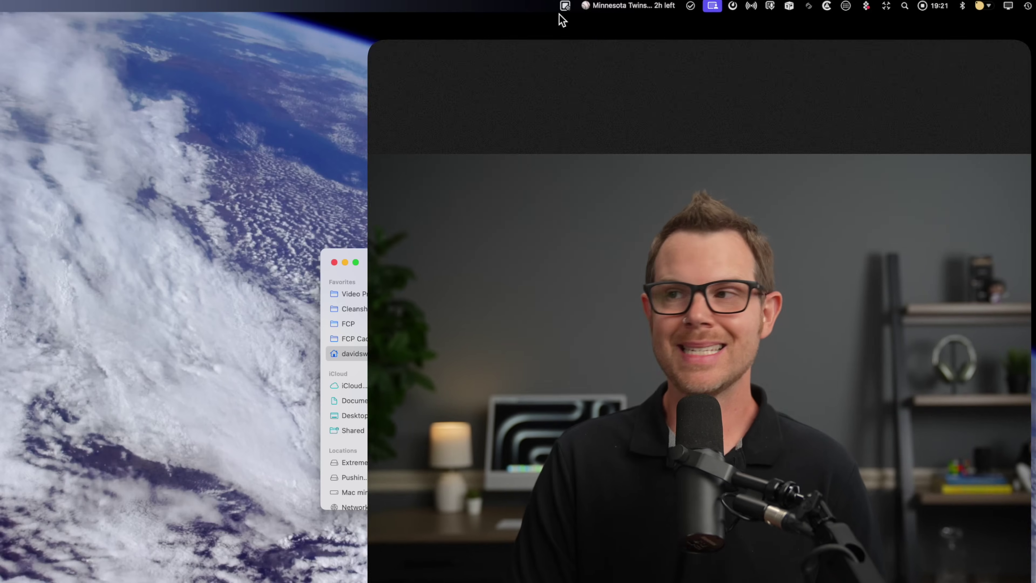
Open the Email Outreach Toolkit JPEG from Downloads using Open from File.
{"action": "left_click", "coordinate": [565, 5]}
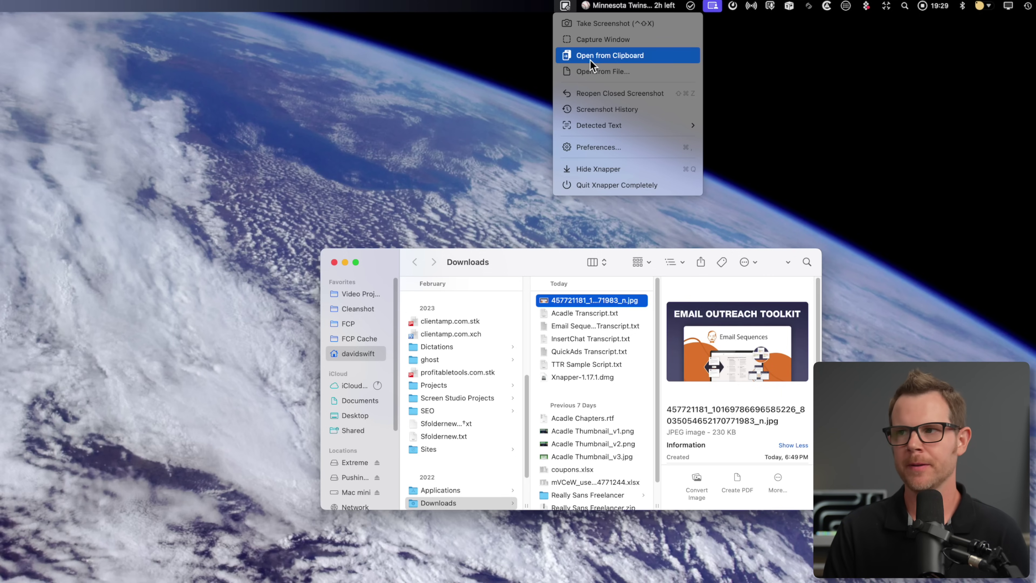
{"action": "left_click", "coordinate": [595, 73]}
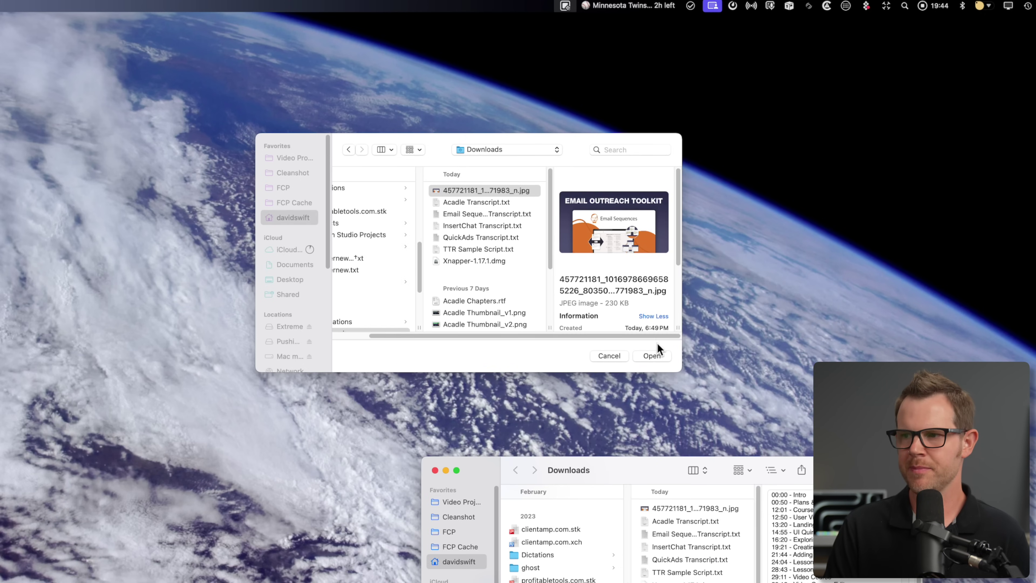
{"action": "left_click", "coordinate": [653, 355]}
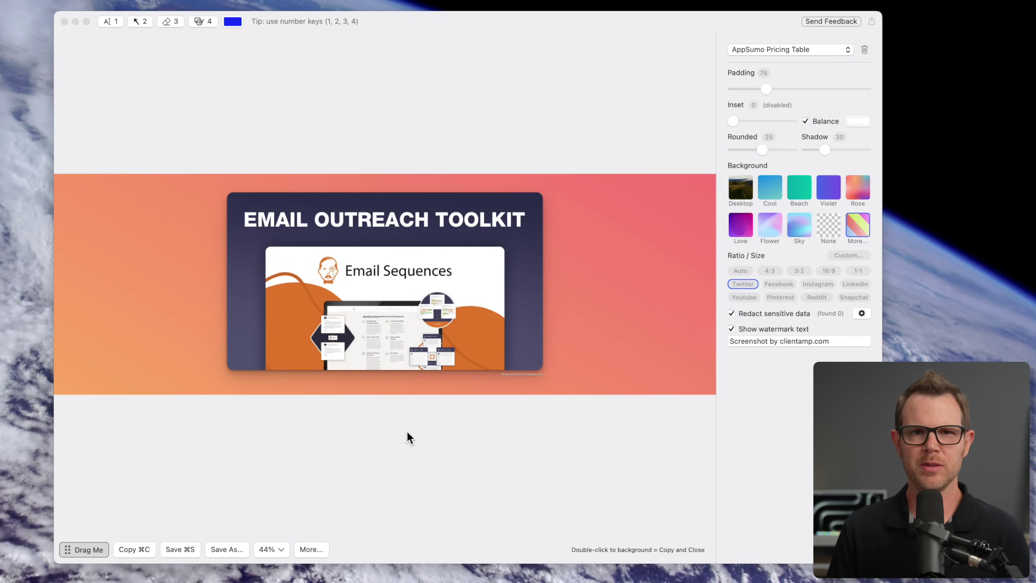
Apply the default preset, then set a transparent background, no inset, square corners and no watermark.
{"action": "left_click", "coordinate": [784, 49]}
{"action": "left_click", "coordinate": [784, 69]}
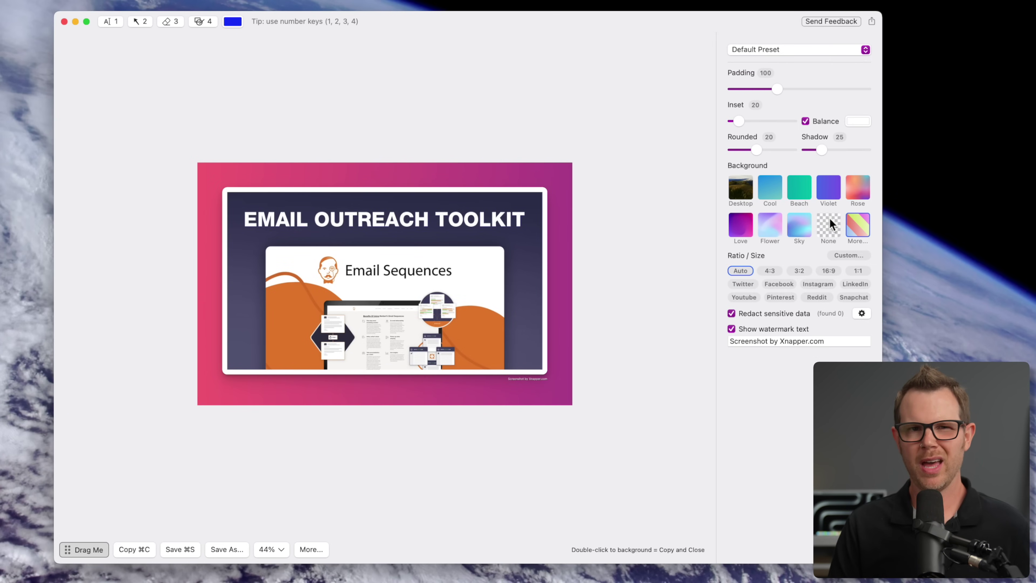
{"action": "left_click", "coordinate": [830, 225]}
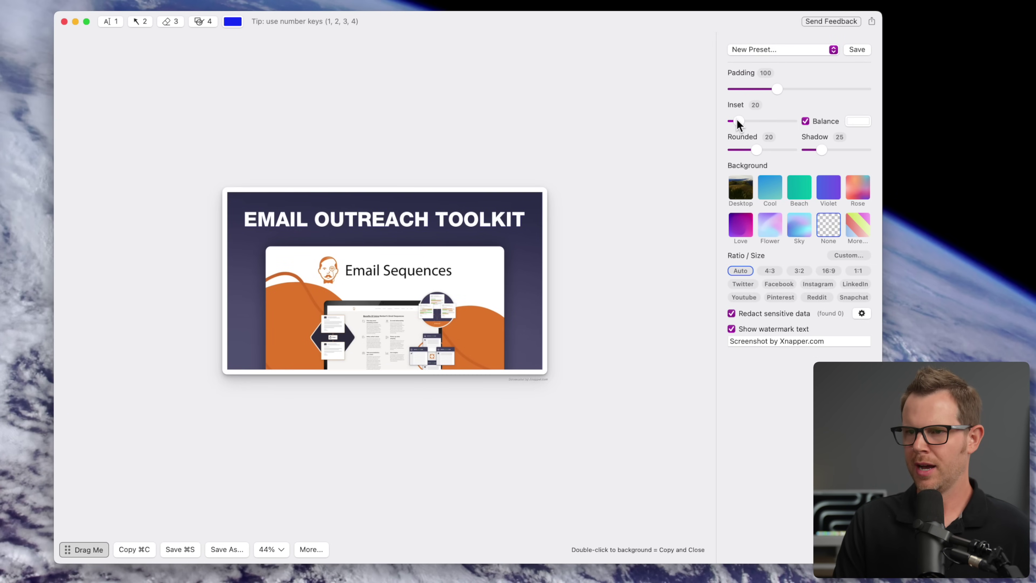
{"action": "left_click_drag", "start_coordinate": [738, 121], "coordinate": [651, 131]}
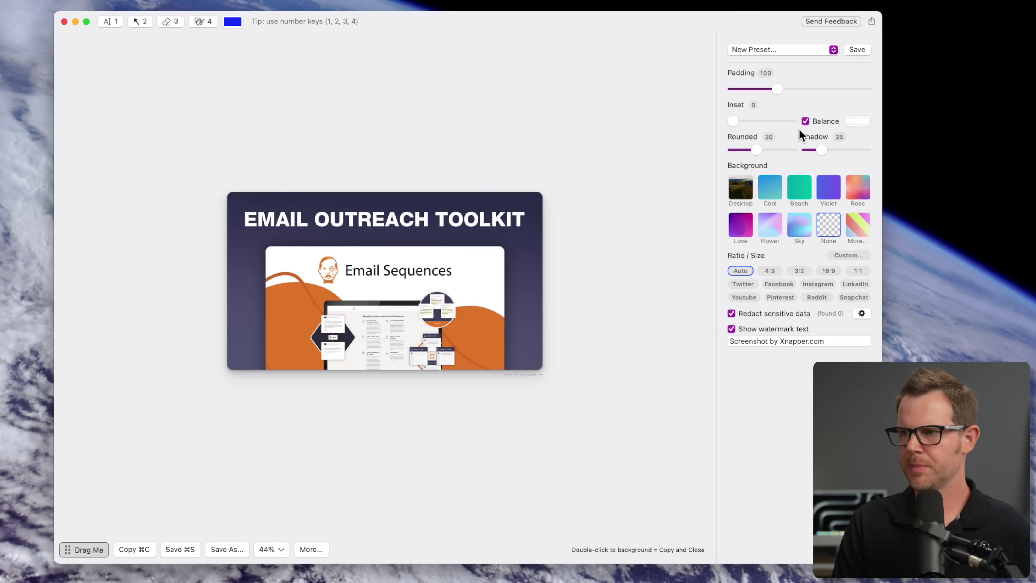
{"action": "left_click_drag", "start_coordinate": [758, 148], "coordinate": [621, 159]}
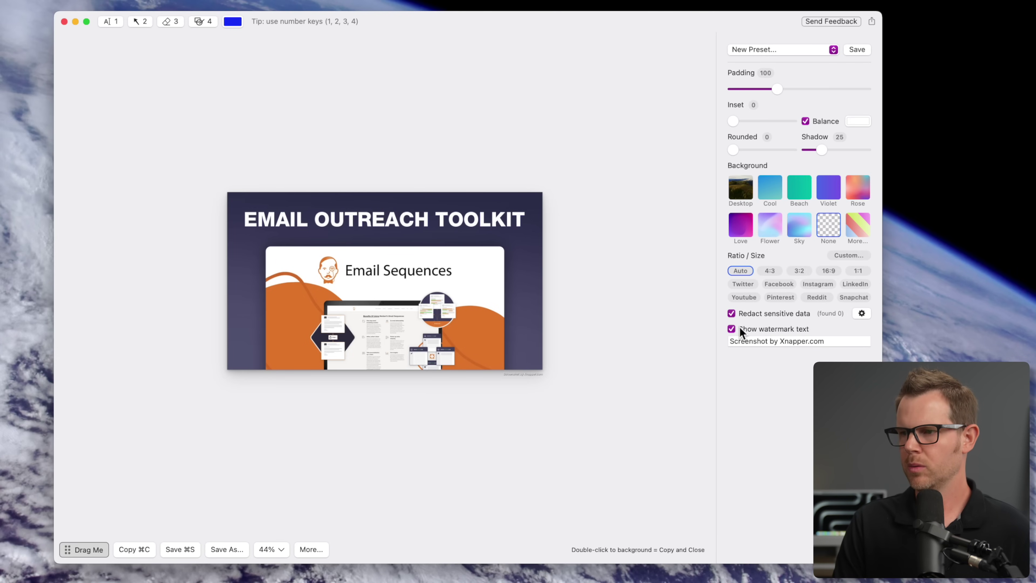
{"action": "left_click", "coordinate": [731, 328]}
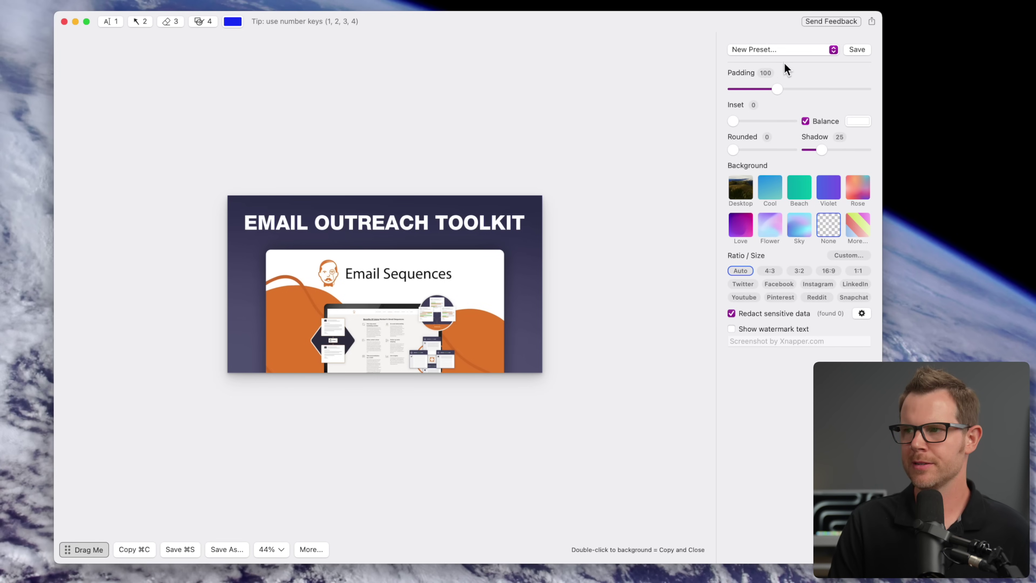
Save these plain settings as a new preset named 'No Style'.
{"action": "left_click", "coordinate": [857, 50]}
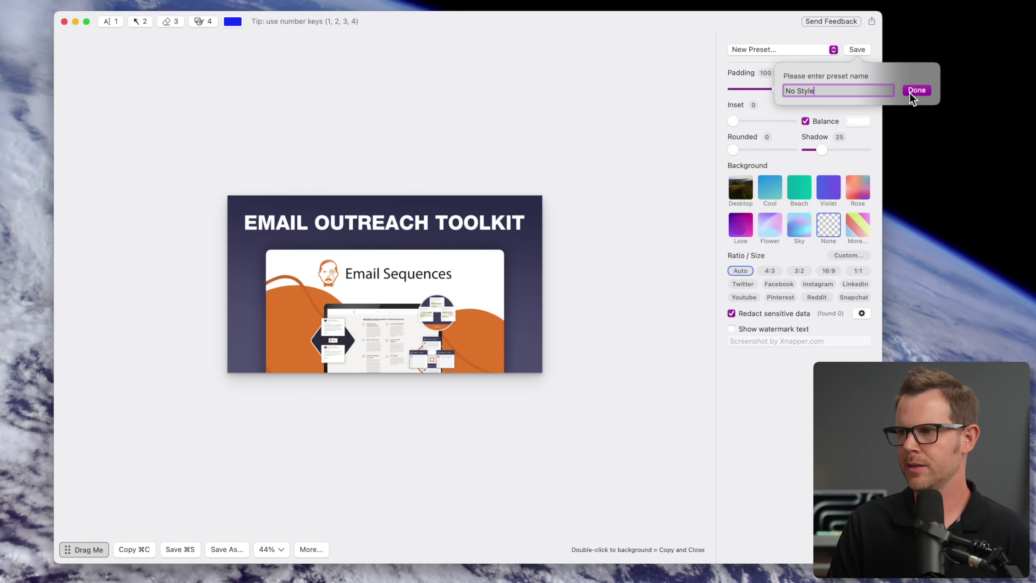
{"action": "left_click", "coordinate": [918, 90]}
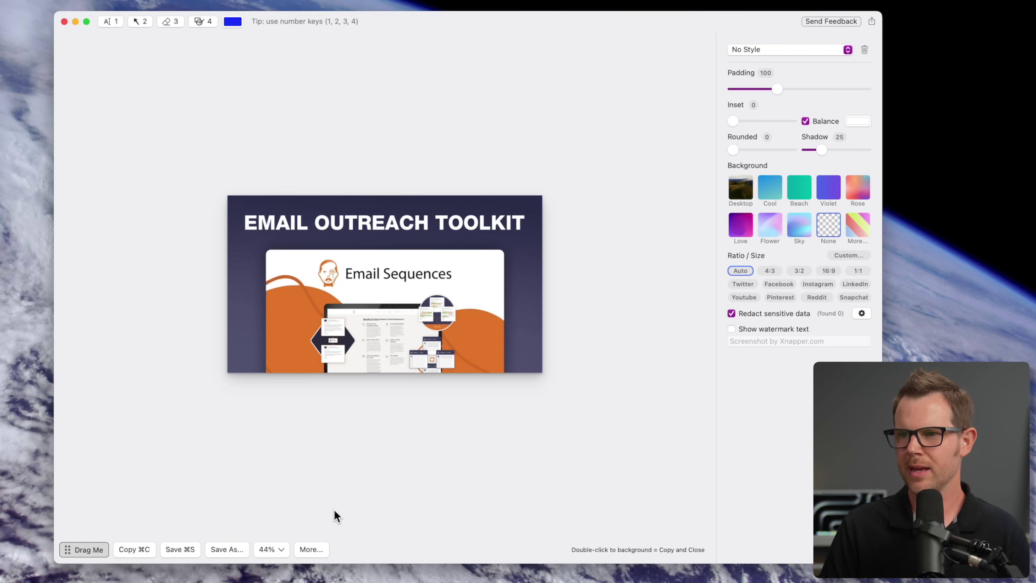
{"action": "scroll", "coordinate": [335, 510], "scroll_direction": "up", "scroll_amount": 5}
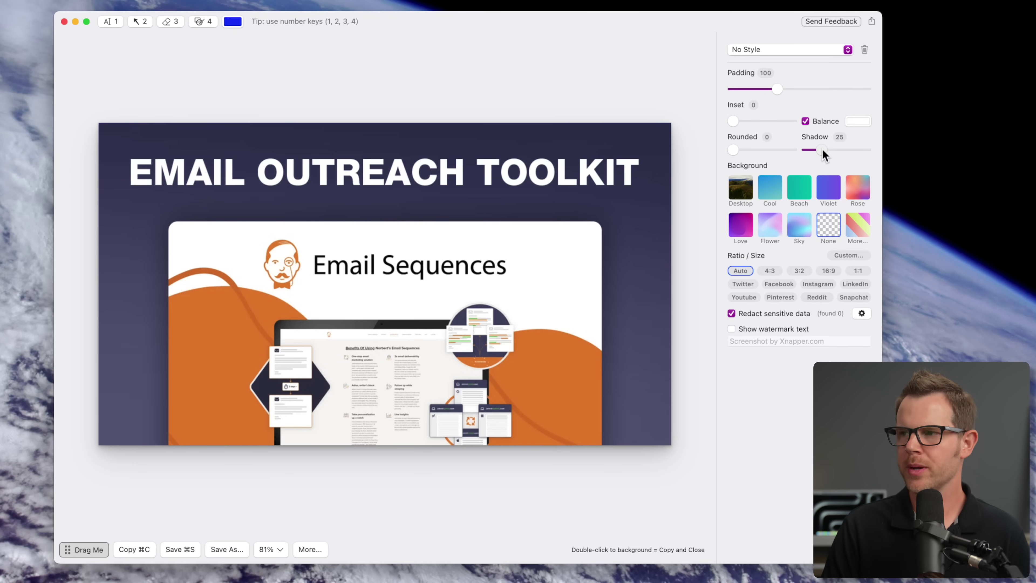
Set the shadow to 0, try the AppSumo Pricing Table preset, then return to No Style.
{"action": "left_click_drag", "start_coordinate": [822, 149], "coordinate": [800, 149]}
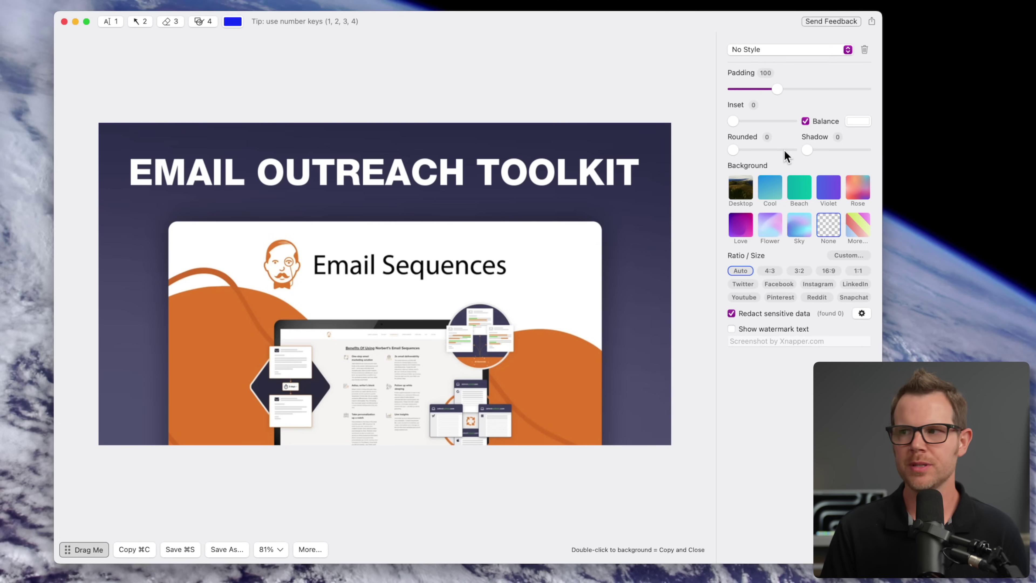
{"action": "left_click", "coordinate": [788, 49]}
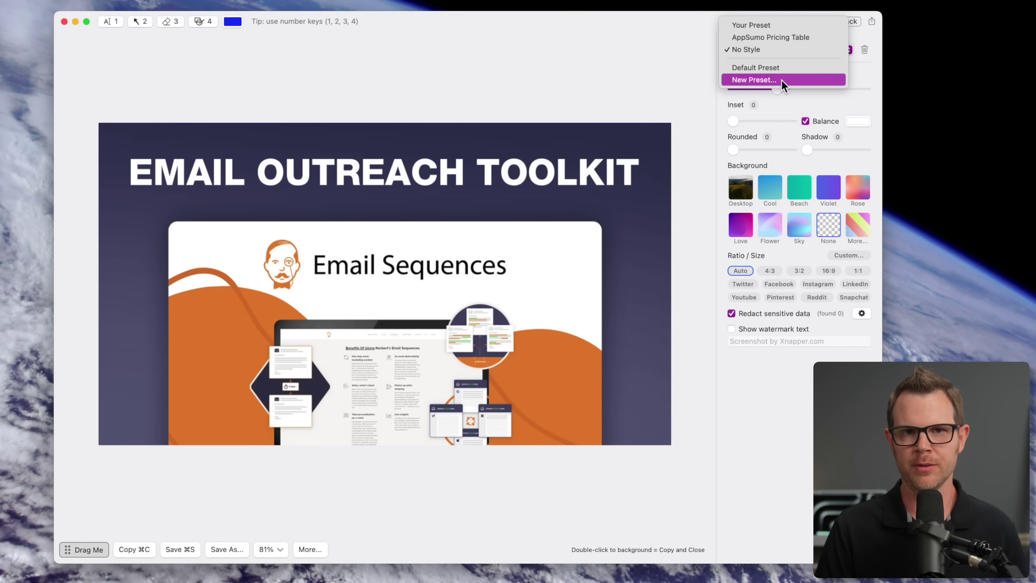
{"action": "left_click", "coordinate": [769, 37]}
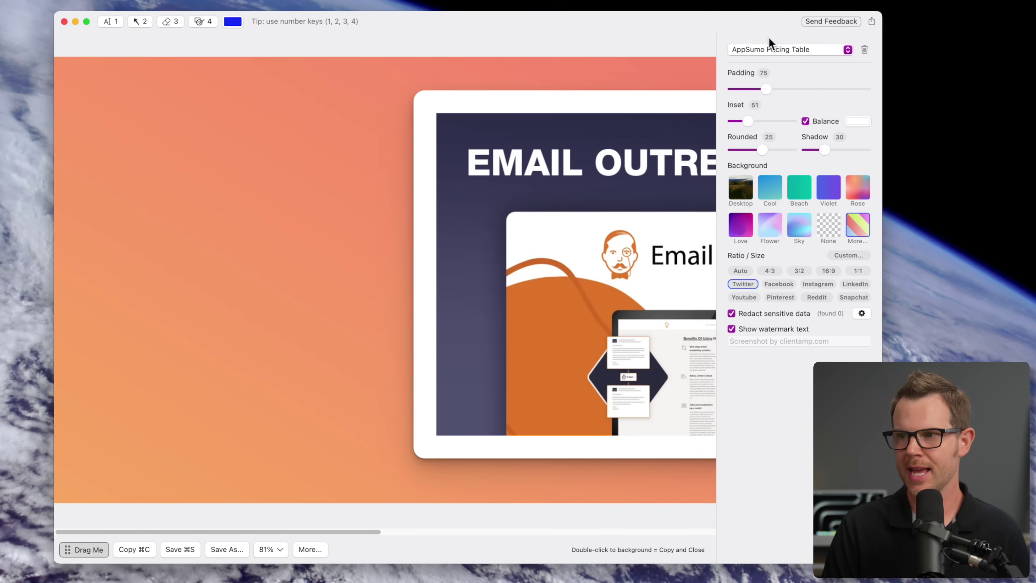
{"action": "left_click", "coordinate": [774, 44]}
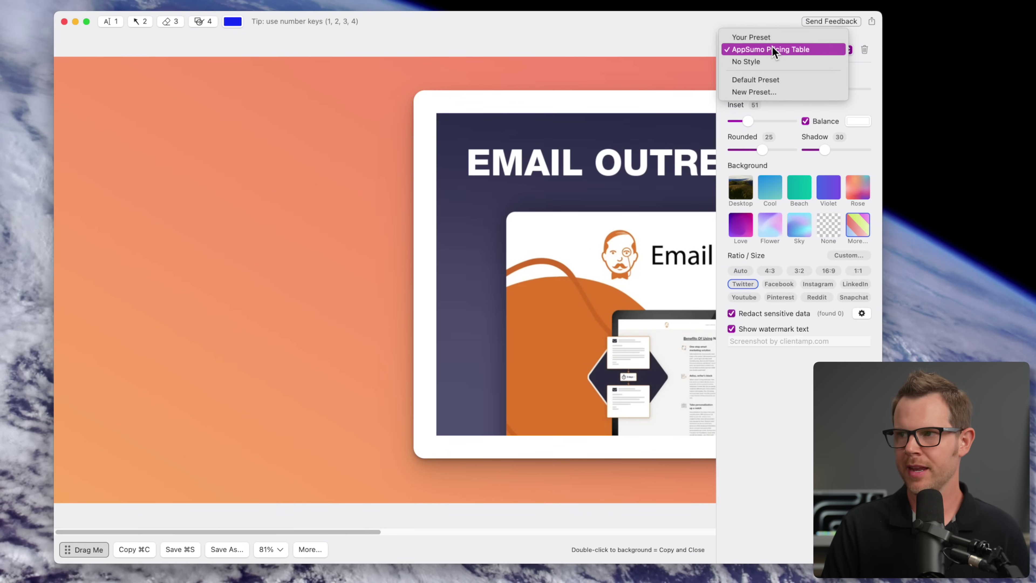
{"action": "left_click", "coordinate": [776, 62]}
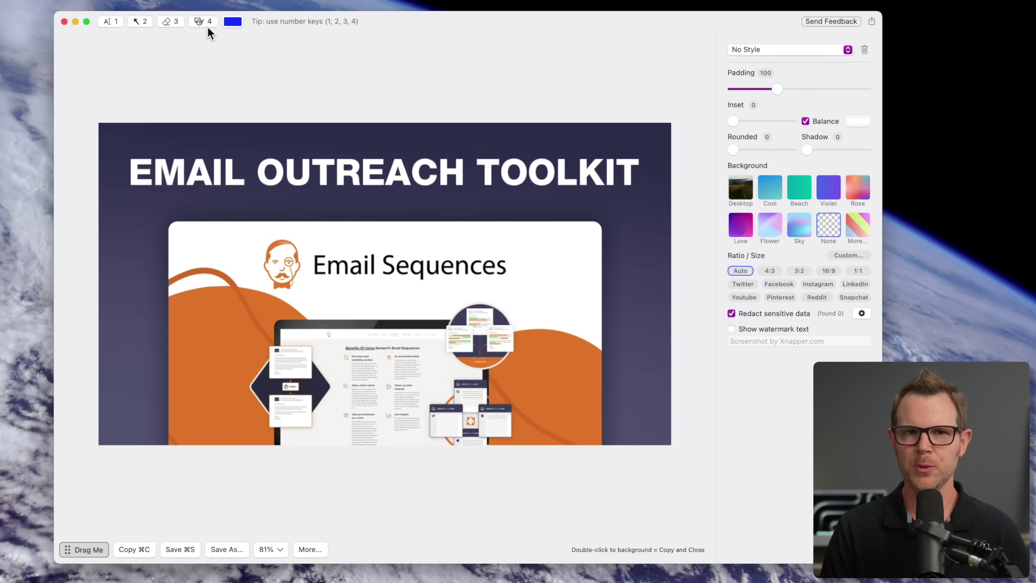
Add a 'Try a new font' caption above the title, recolour it and nudge it into place.
{"action": "key", "text": "1"}
{"action": "left_click", "coordinate": [206, 200]}
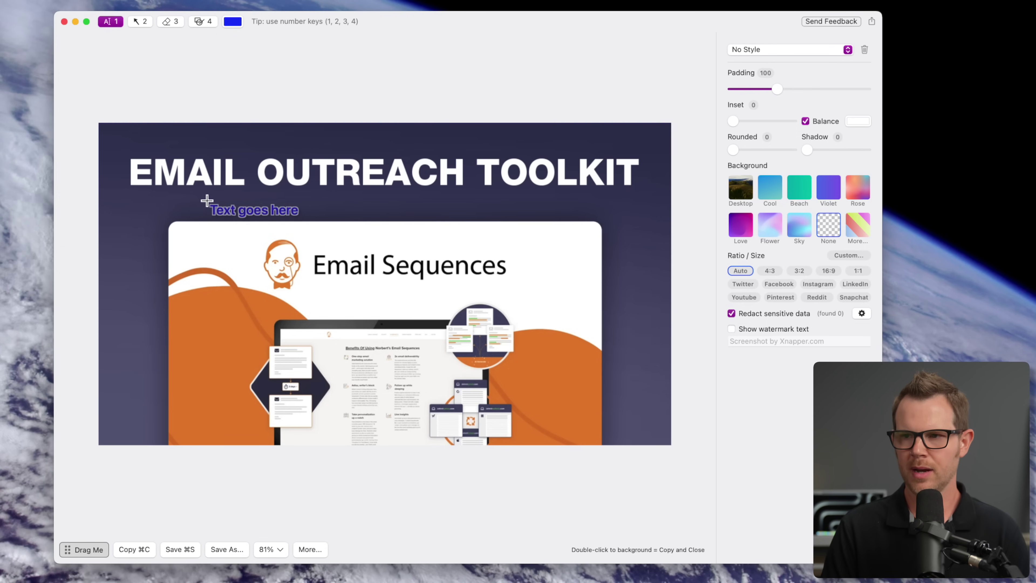
{"action": "left_click", "coordinate": [125, 138]}
{"action": "type", "text": "Try a new font"}
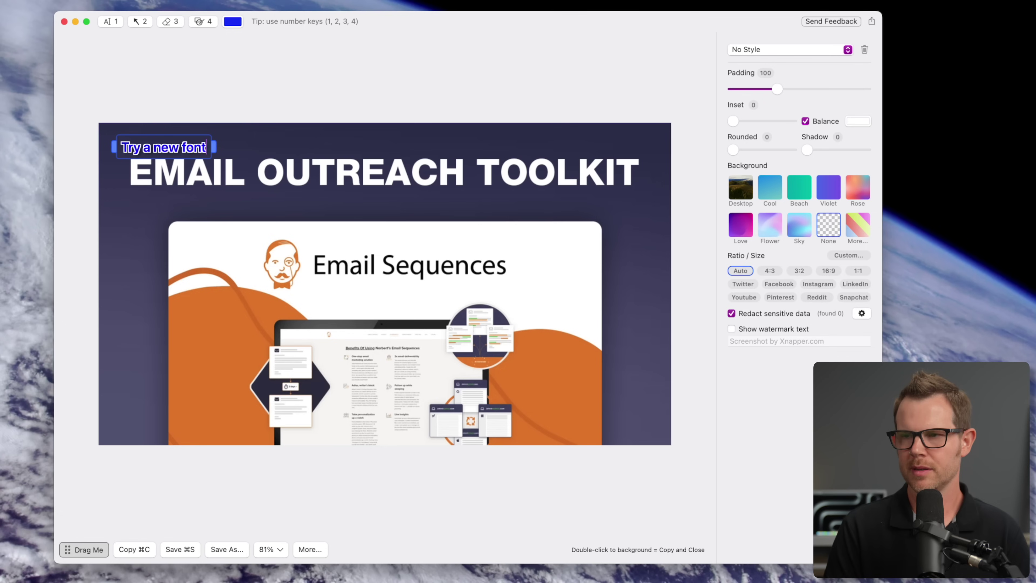
{"action": "key", "text": "super+a"}
{"action": "left_click", "coordinate": [233, 22]}
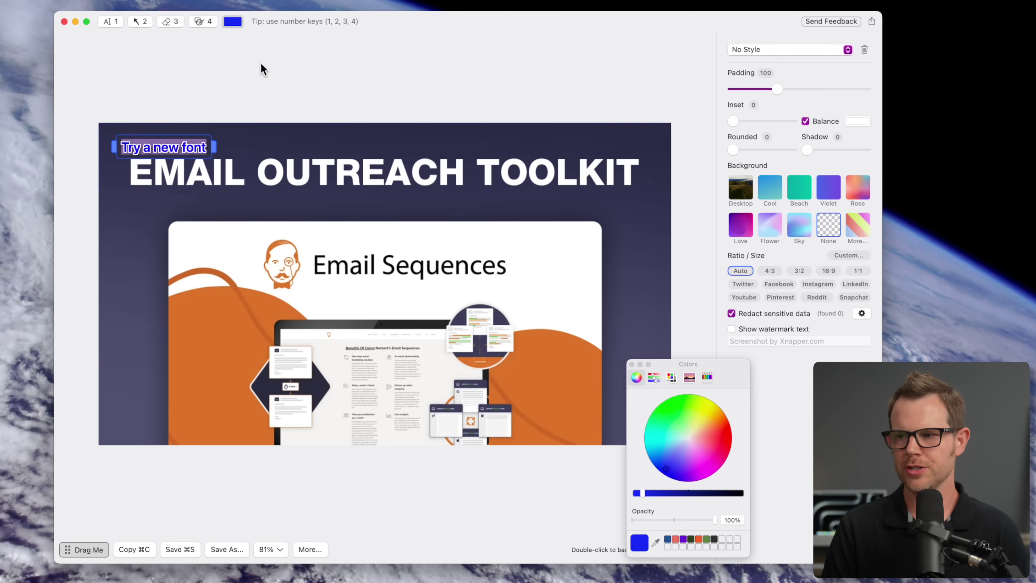
{"action": "left_click", "coordinate": [695, 470]}
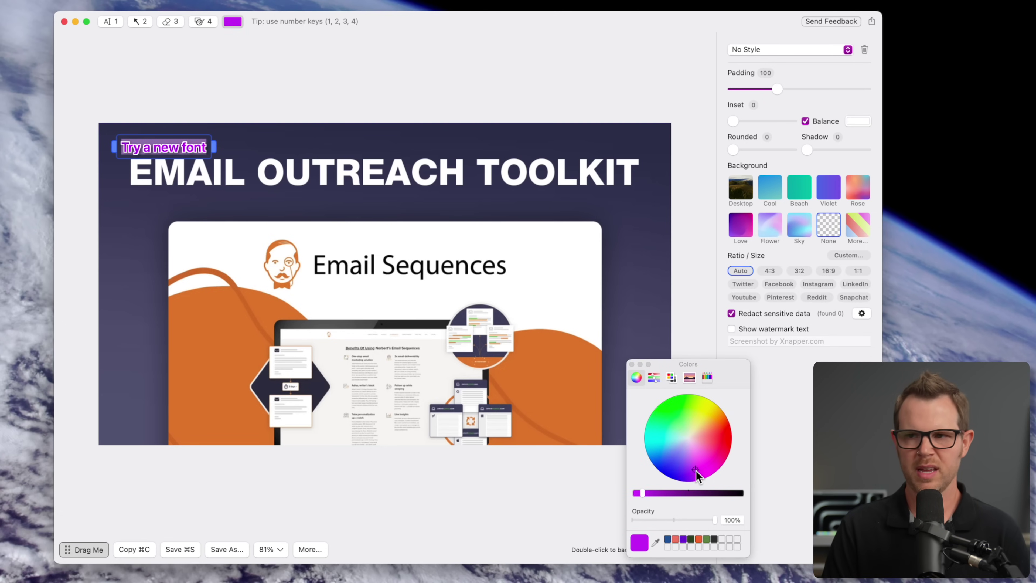
{"action": "mouse_move", "coordinate": [149, 145]}
{"action": "left_mouse_down"}
{"action": "mouse_move", "coordinate": [165, 143]}
{"action": "mouse_move", "coordinate": [144, 145]}
{"action": "left_mouse_up"}
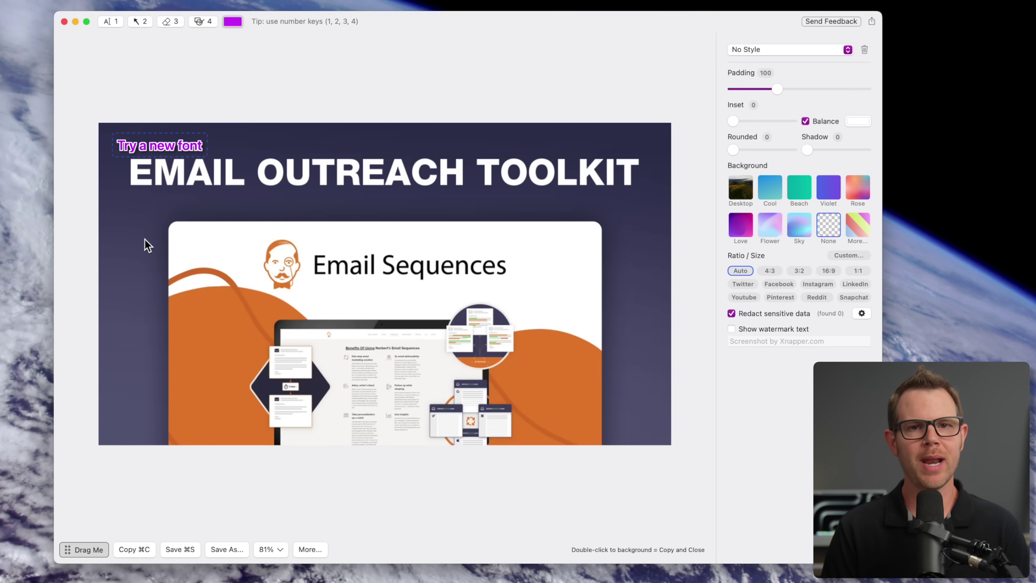
Try placing a second text label near the mascot, cancelling each attempt.
{"action": "key", "text": "1"}
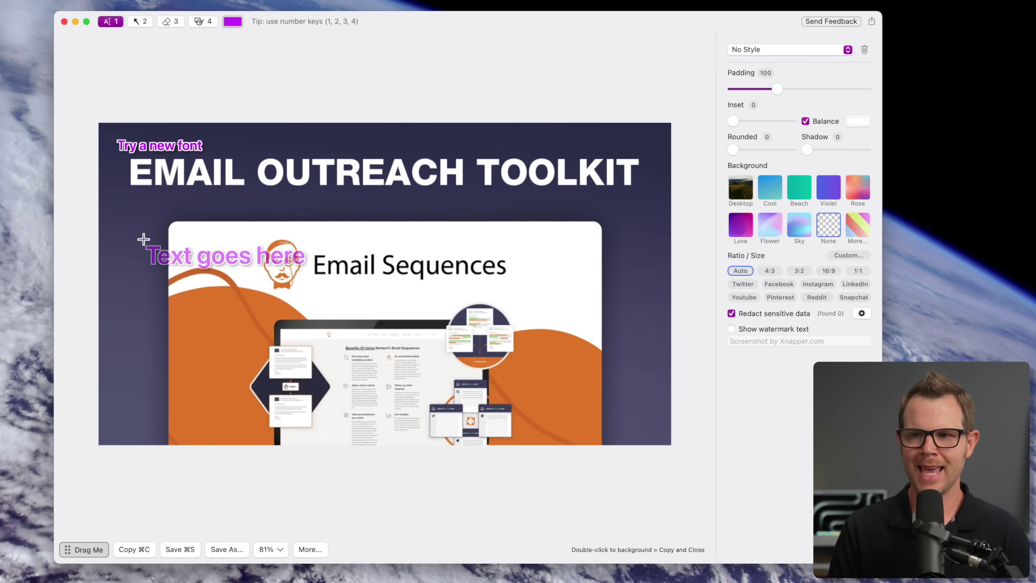
{"action": "left_click", "coordinate": [190, 200]}
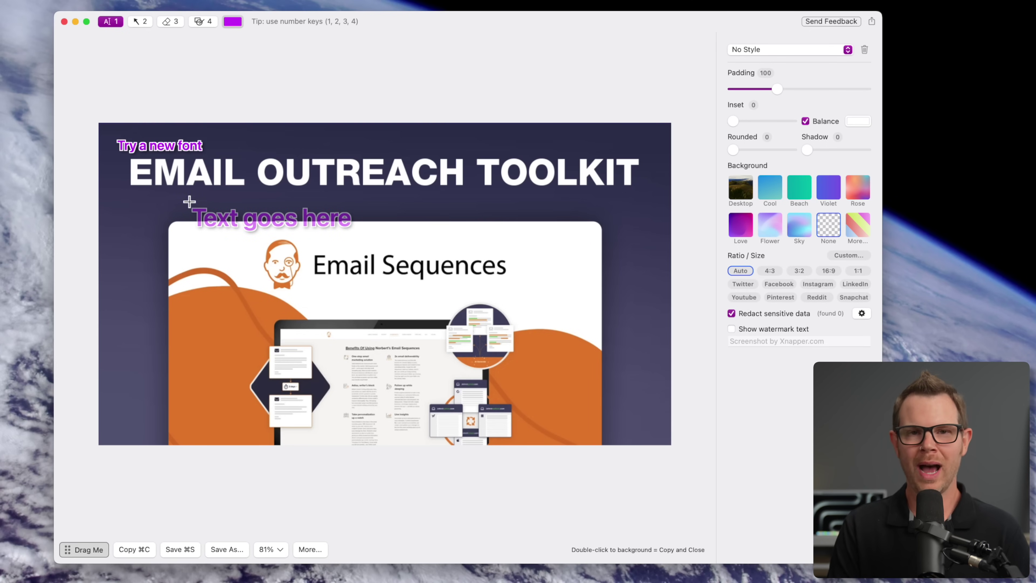
{"action": "key", "text": "Escape"}
{"action": "left_click", "coordinate": [189, 202]}
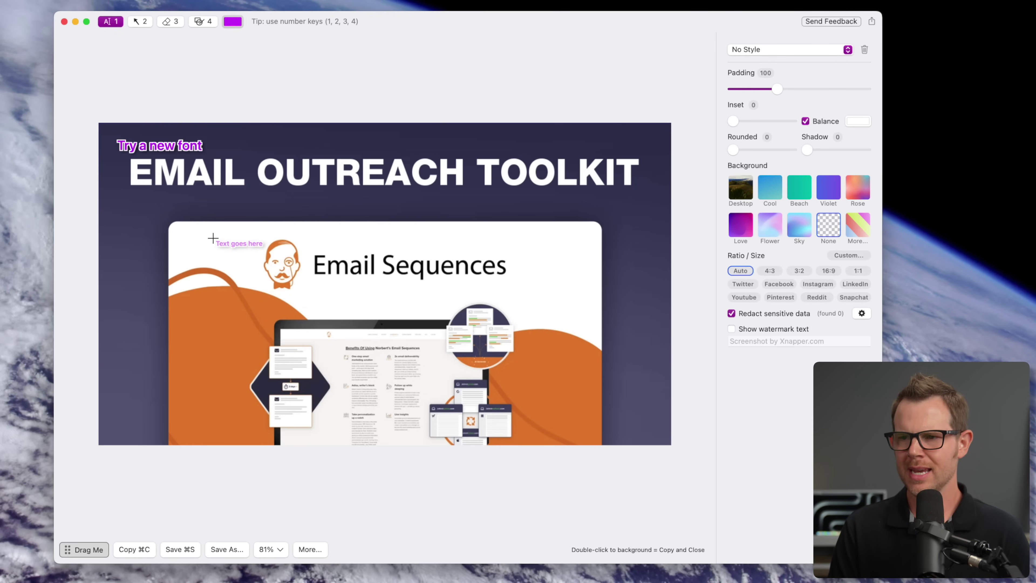
{"action": "key", "text": "Escape"}
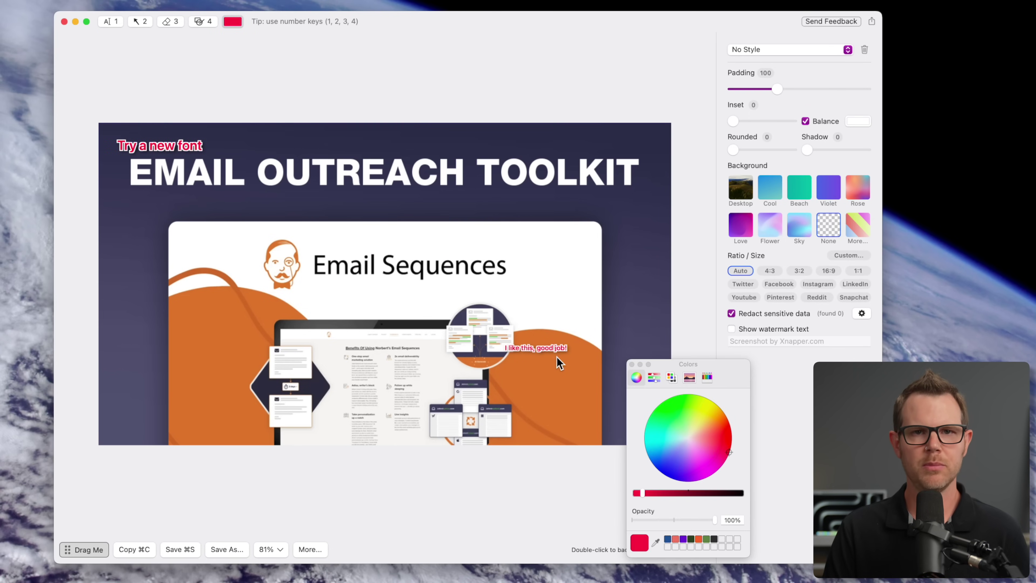
Draw an arrow pointing at the mascot, replacing a first misplaced attempt.
{"action": "left_click", "coordinate": [140, 24]}
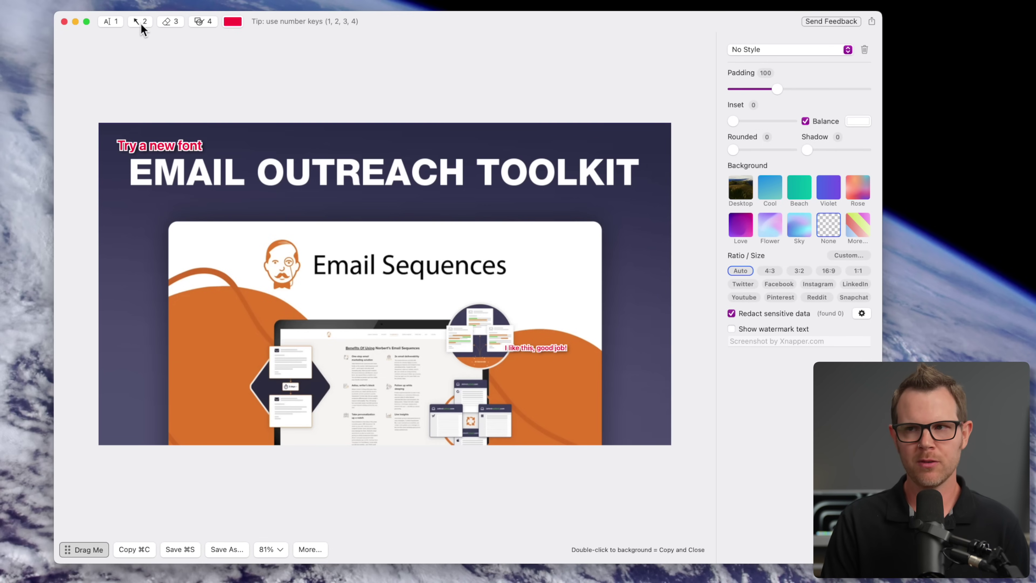
{"action": "mouse_move", "coordinate": [314, 292]}
{"action": "left_mouse_down"}
{"action": "mouse_move", "coordinate": [263, 263]}
{"action": "mouse_move", "coordinate": [353, 289]}
{"action": "mouse_move", "coordinate": [289, 246]}
{"action": "mouse_move", "coordinate": [247, 291]}
{"action": "mouse_move", "coordinate": [454, 287]}
{"action": "mouse_move", "coordinate": [516, 292]}
{"action": "mouse_move", "coordinate": [559, 316]}
{"action": "mouse_move", "coordinate": [502, 355]}
{"action": "mouse_move", "coordinate": [368, 398]}
{"action": "mouse_move", "coordinate": [280, 329]}
{"action": "mouse_move", "coordinate": [382, 285]}
{"action": "mouse_move", "coordinate": [315, 301]}
{"action": "mouse_move", "coordinate": [246, 336]}
{"action": "mouse_move", "coordinate": [188, 192]}
{"action": "mouse_move", "coordinate": [240, 227]}
{"action": "mouse_move", "coordinate": [216, 215]}
{"action": "mouse_move", "coordinate": [172, 232]}
{"action": "mouse_move", "coordinate": [243, 235]}
{"action": "mouse_move", "coordinate": [261, 216]}
{"action": "mouse_move", "coordinate": [197, 272]}
{"action": "mouse_move", "coordinate": [351, 345]}
{"action": "mouse_move", "coordinate": [402, 263]}
{"action": "mouse_move", "coordinate": [566, 218]}
{"action": "mouse_move", "coordinate": [271, 259]}
{"action": "mouse_move", "coordinate": [341, 265]}
{"action": "mouse_move", "coordinate": [214, 264]}
{"action": "mouse_move", "coordinate": [180, 192]}
{"action": "mouse_move", "coordinate": [189, 204]}
{"action": "mouse_move", "coordinate": [168, 215]}
{"action": "mouse_move", "coordinate": [183, 210]}
{"action": "mouse_move", "coordinate": [330, 296]}
{"action": "left_mouse_up"}
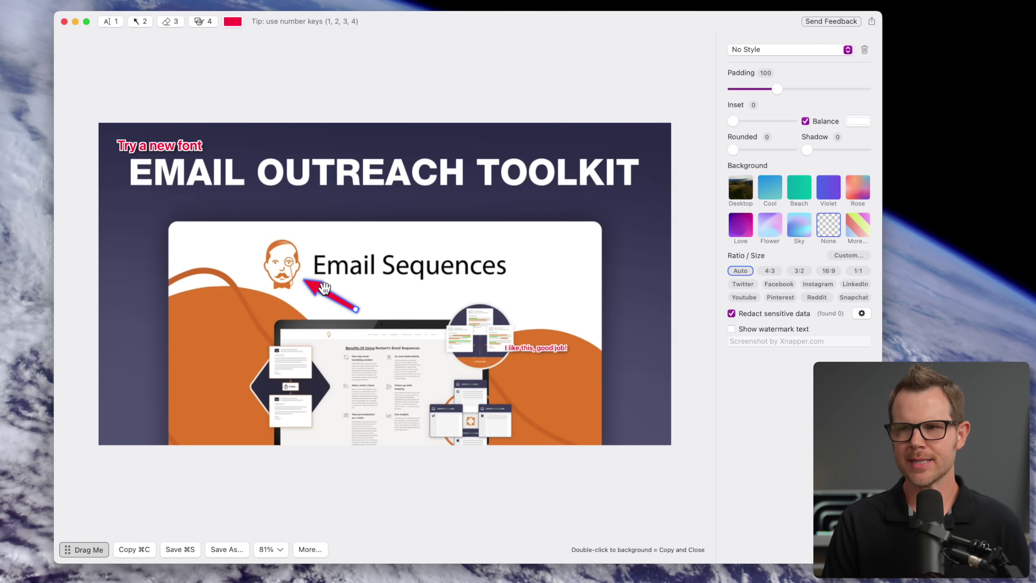
{"action": "key", "text": "BackSpace"}
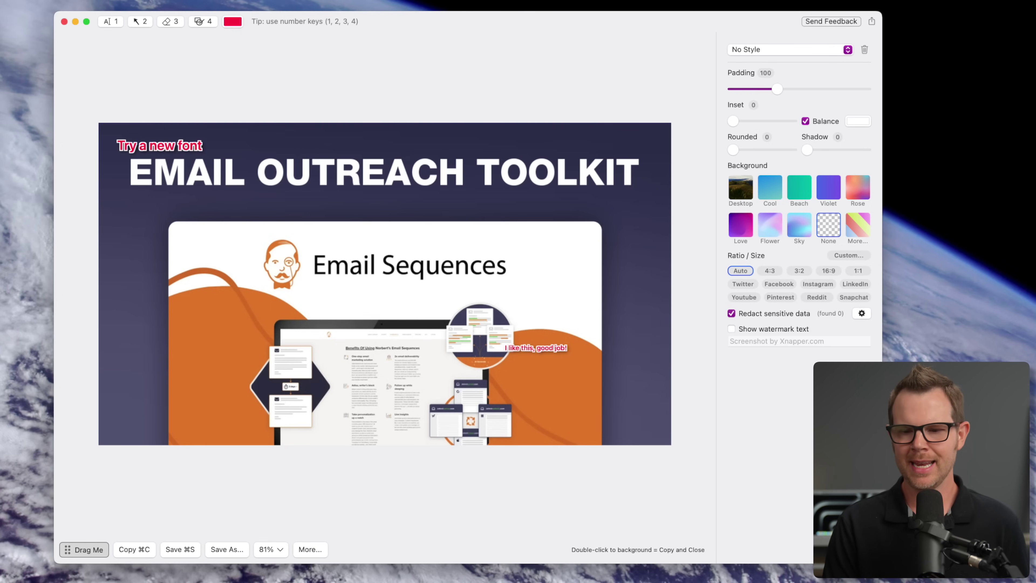
{"action": "left_click_drag", "start_coordinate": [359, 316], "coordinate": [304, 287]}
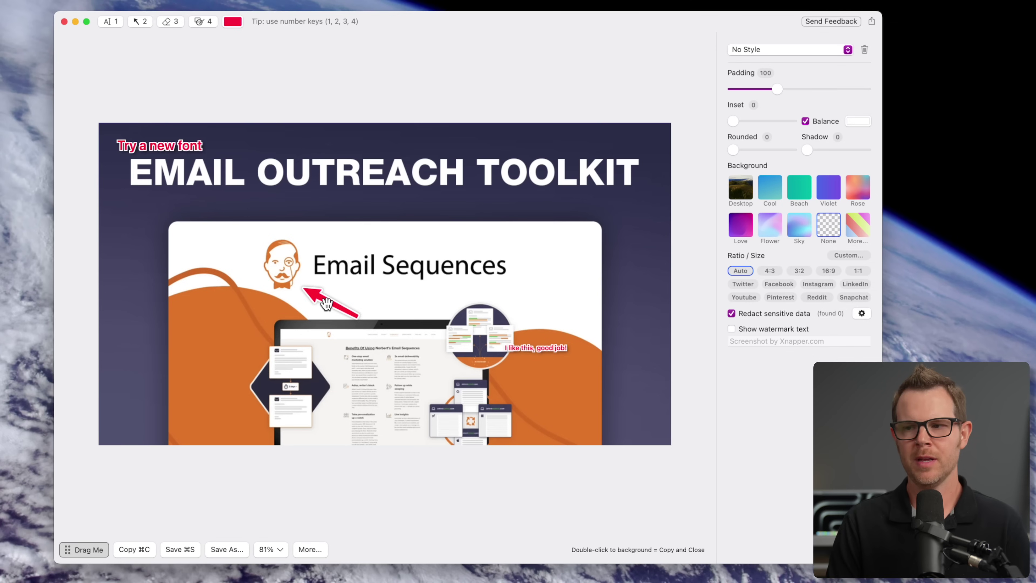
Recolour the arrow and text notes blue and move the arrow beside the Email Sequences heading.
{"action": "left_click", "coordinate": [325, 294]}
{"action": "left_click", "coordinate": [233, 22]}
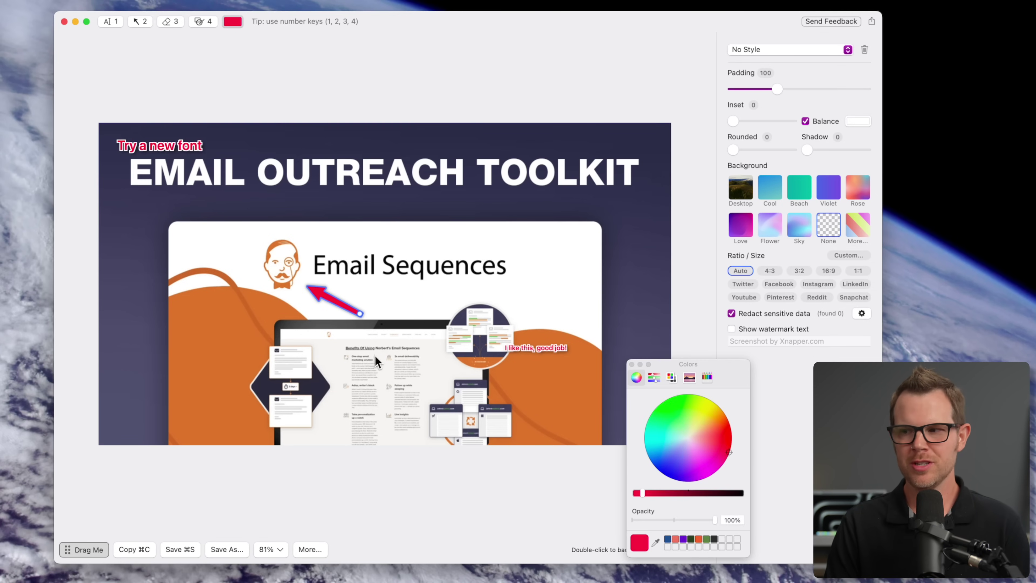
{"action": "left_click_drag", "start_coordinate": [701, 456], "coordinate": [674, 470]}
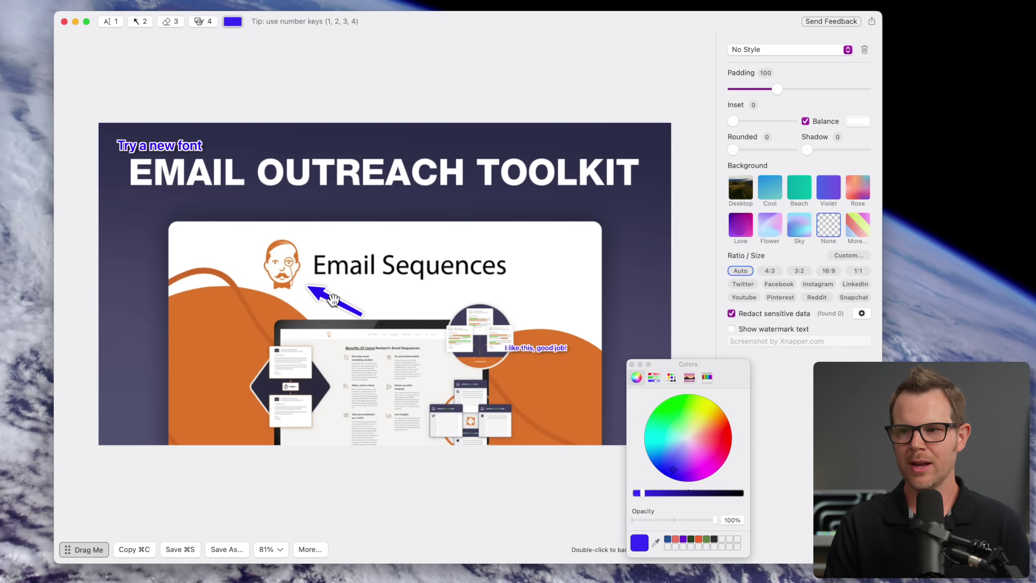
{"action": "left_click_drag", "start_coordinate": [332, 295], "coordinate": [546, 289]}
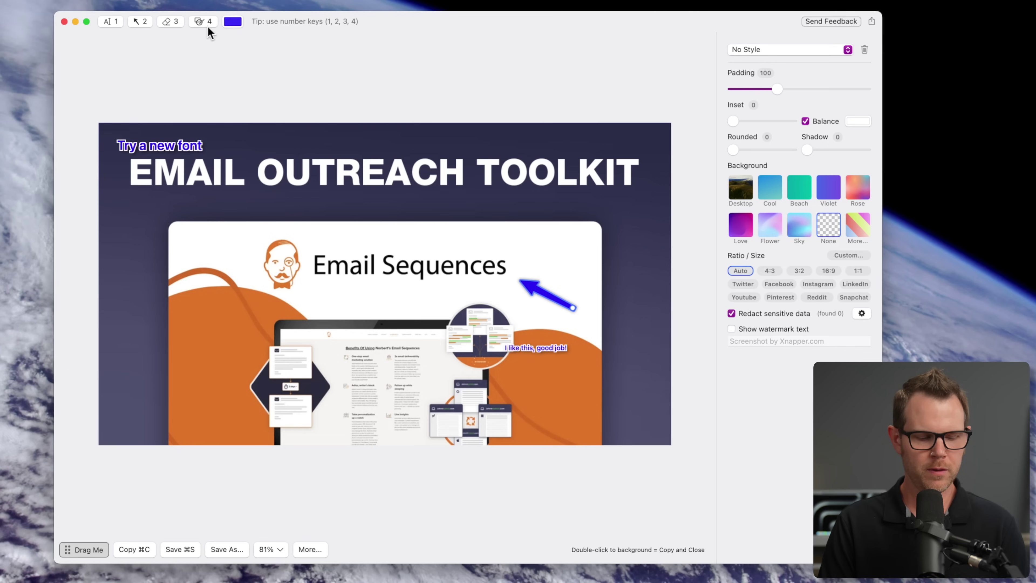
Draw boxes around the logo with the Email Sequences heading and around the left email card.
{"action": "key", "text": "4"}
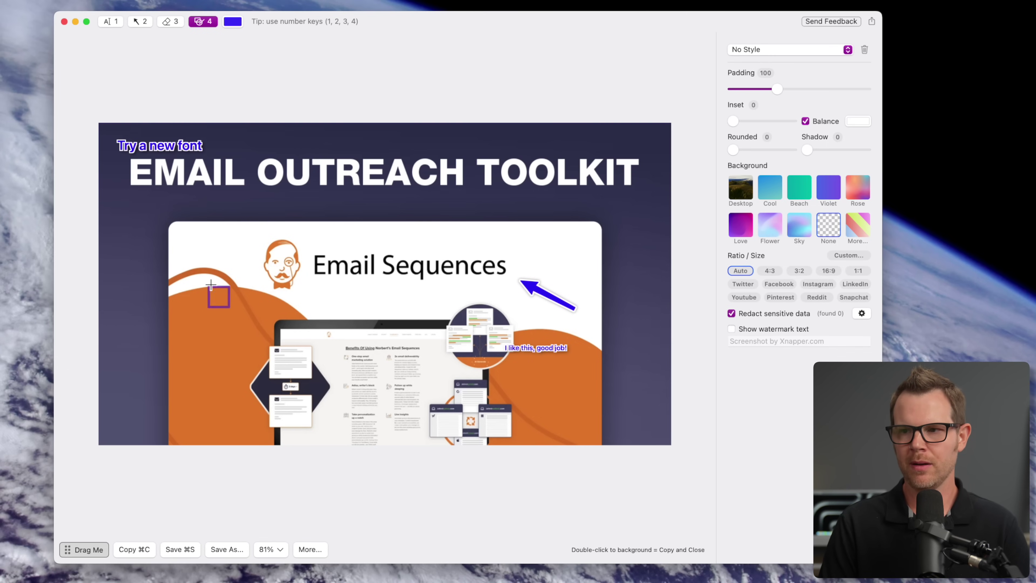
{"action": "left_click_drag", "start_coordinate": [244, 232], "coordinate": [522, 295]}
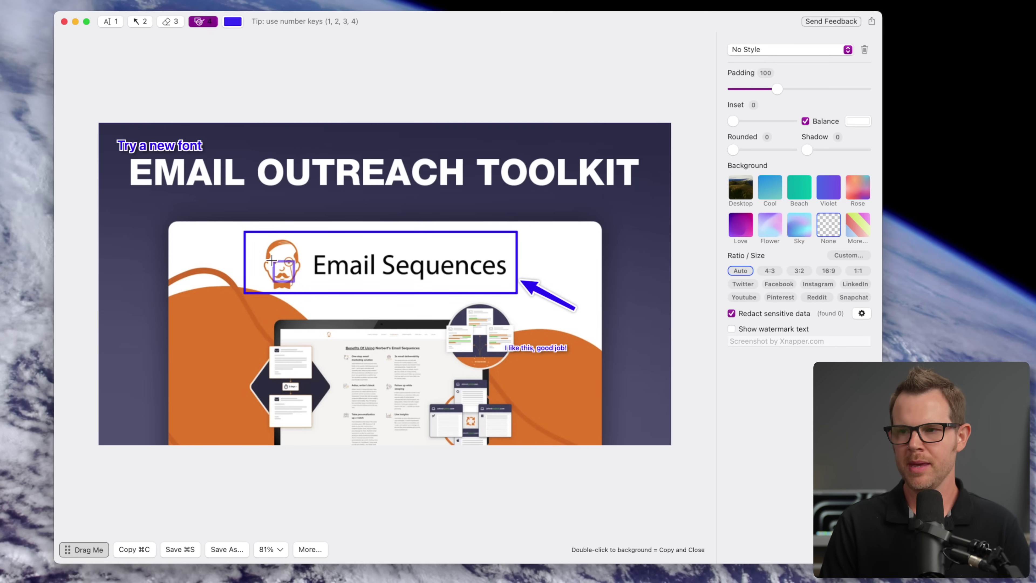
{"action": "left_click_drag", "start_coordinate": [258, 336], "coordinate": [325, 386]}
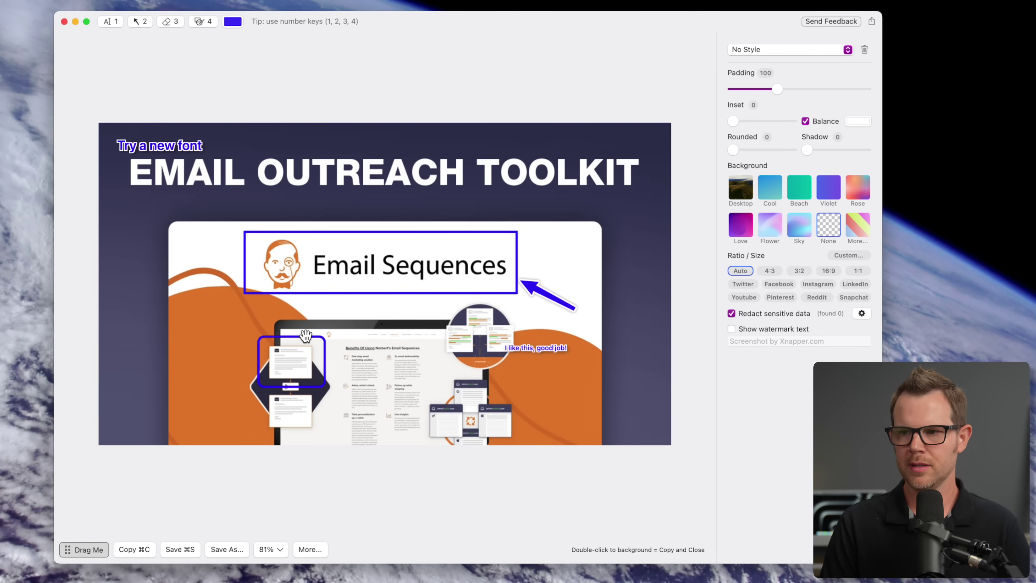
Recolour the annotations green and draw a green line across the thumbnail.
{"action": "left_click", "coordinate": [239, 22]}
{"action": "mouse_move", "coordinate": [250, 146]}
{"action": "left_mouse_down"}
{"action": "mouse_move", "coordinate": [285, 188]}
{"action": "mouse_move", "coordinate": [560, 208]}
{"action": "mouse_move", "coordinate": [461, 204]}
{"action": "mouse_move", "coordinate": [643, 322]}
{"action": "mouse_move", "coordinate": [462, 234]}
{"action": "mouse_move", "coordinate": [315, 213]}
{"action": "mouse_move", "coordinate": [287, 181]}
{"action": "mouse_move", "coordinate": [293, 195]}
{"action": "left_mouse_up"}
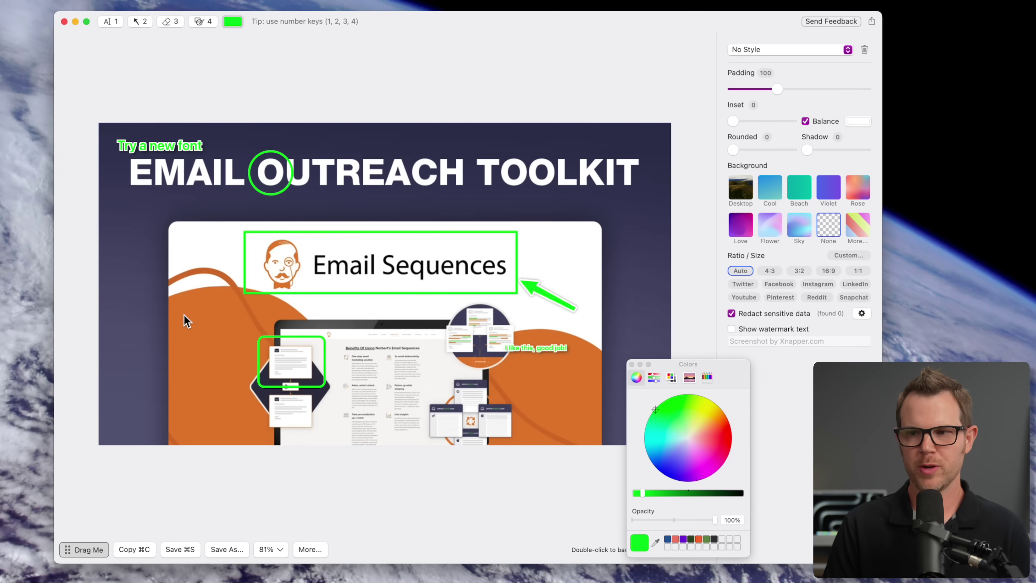
{"action": "key", "text": "4"}
{"action": "left_click_drag", "start_coordinate": [186, 299], "coordinate": [590, 298]}
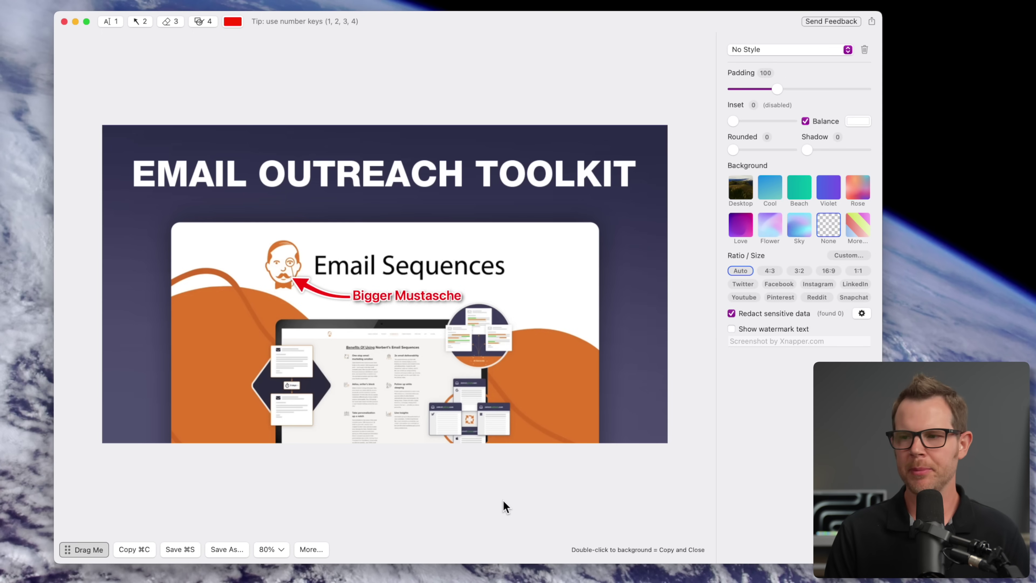
Copy the annotated email-toolkit thumbnail to the clipboard and close the Xnapper editor.
{"action": "double_click", "coordinate": [514, 507]}
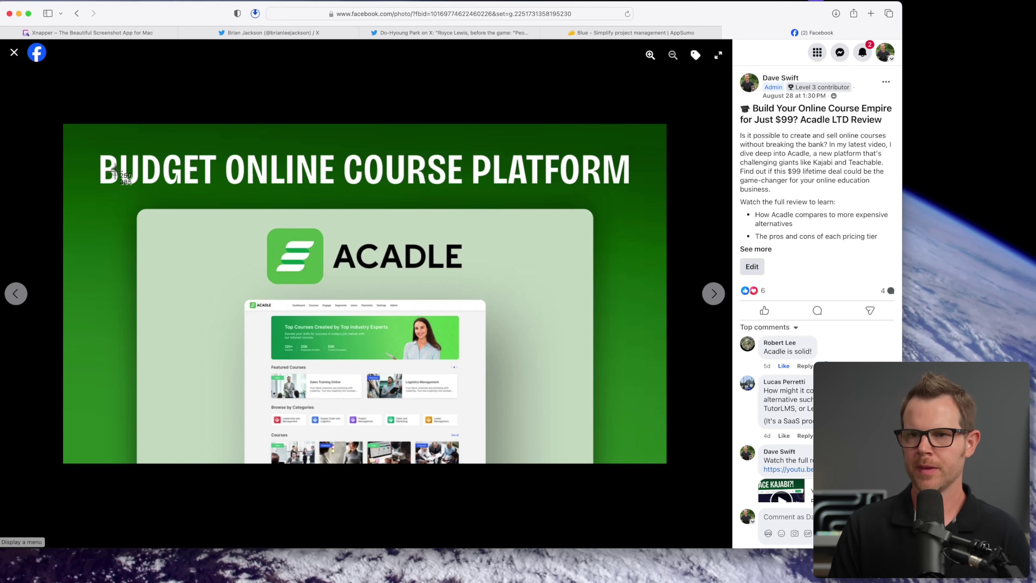
Capture the Acadle post title, copy its detected text 'BUDGET ONLINE COURSE PLATFORM', and paste it.
{"action": "key", "text": "super+shift+4"}
{"action": "left_click_drag", "start_coordinate": [91, 138], "coordinate": [650, 196]}
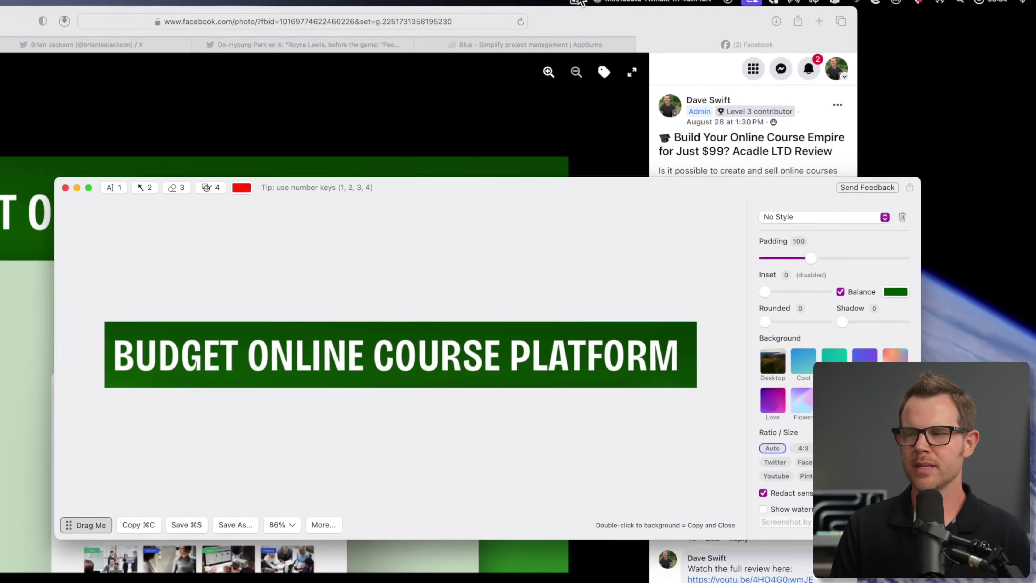
{"action": "left_click", "coordinate": [673, 1]}
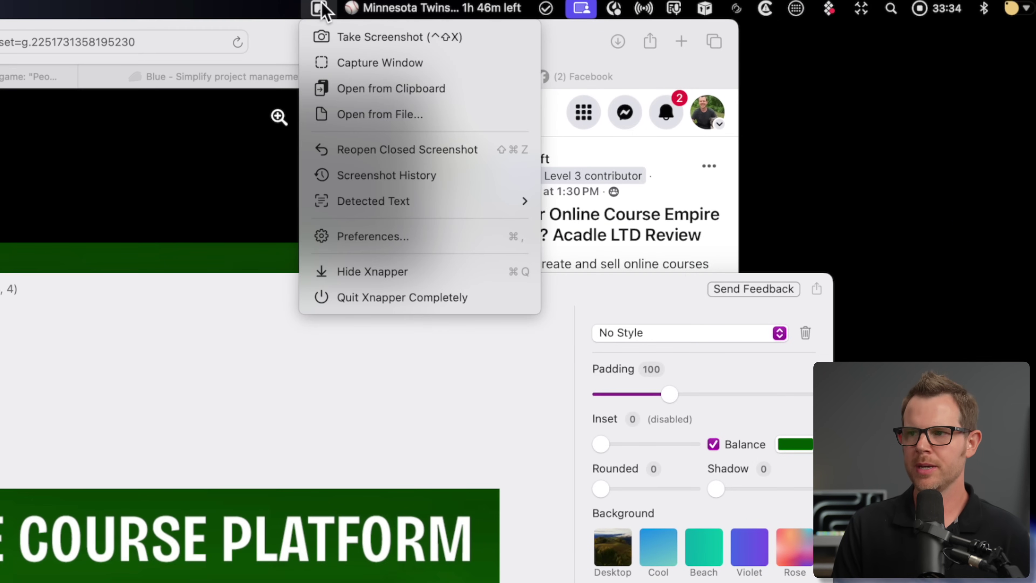
{"action": "mouse_move", "coordinate": [354, 209]}
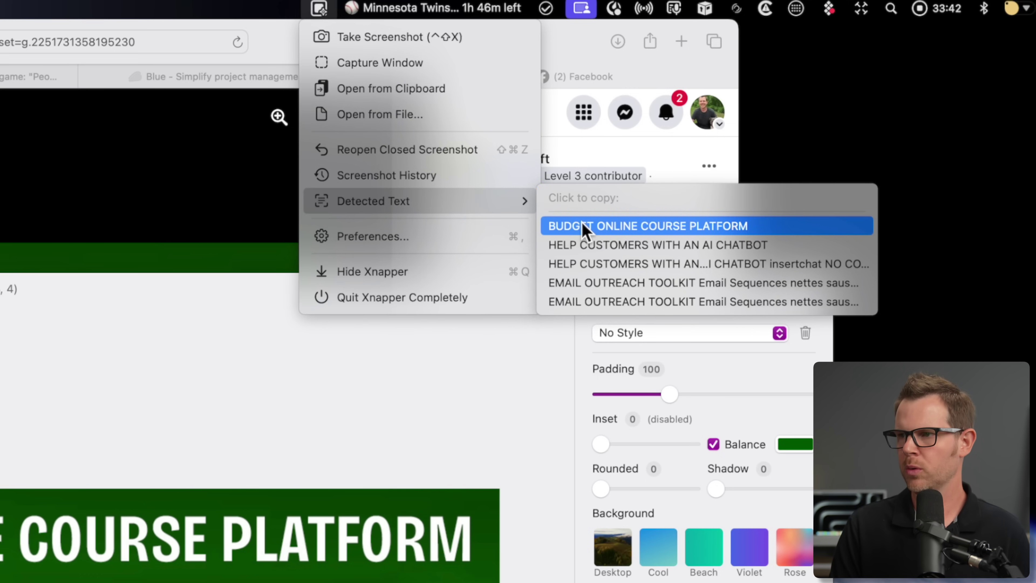
{"action": "left_click", "coordinate": [587, 226]}
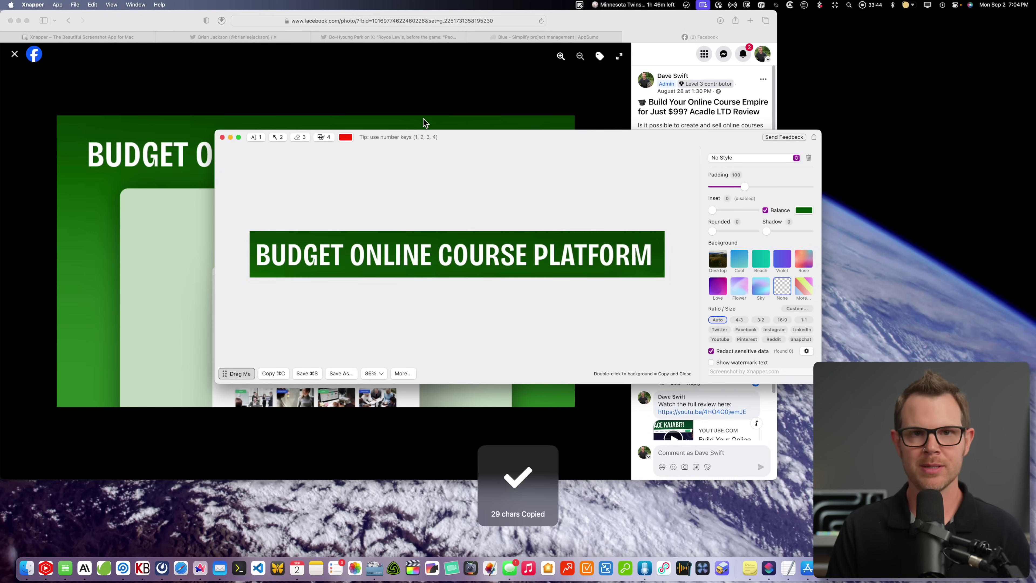
{"action": "key", "text": "super+Tab"}
{"action": "key", "text": "super+v"}
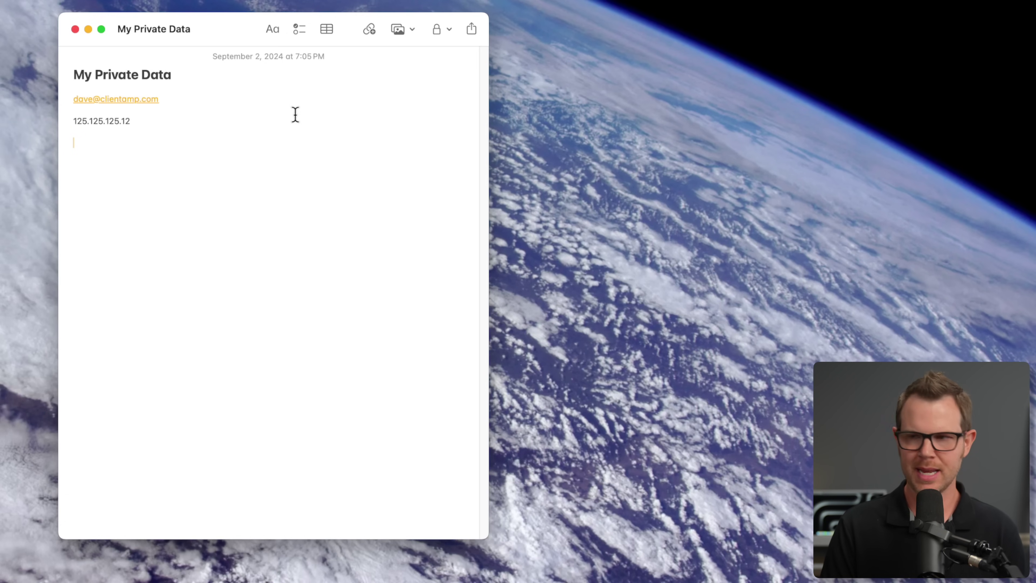
Take an area screenshot of the My Private Data note window.
{"action": "key", "text": "super+shift+4"}
{"action": "left_click_drag", "start_coordinate": [29, 0], "coordinate": [353, 198]}
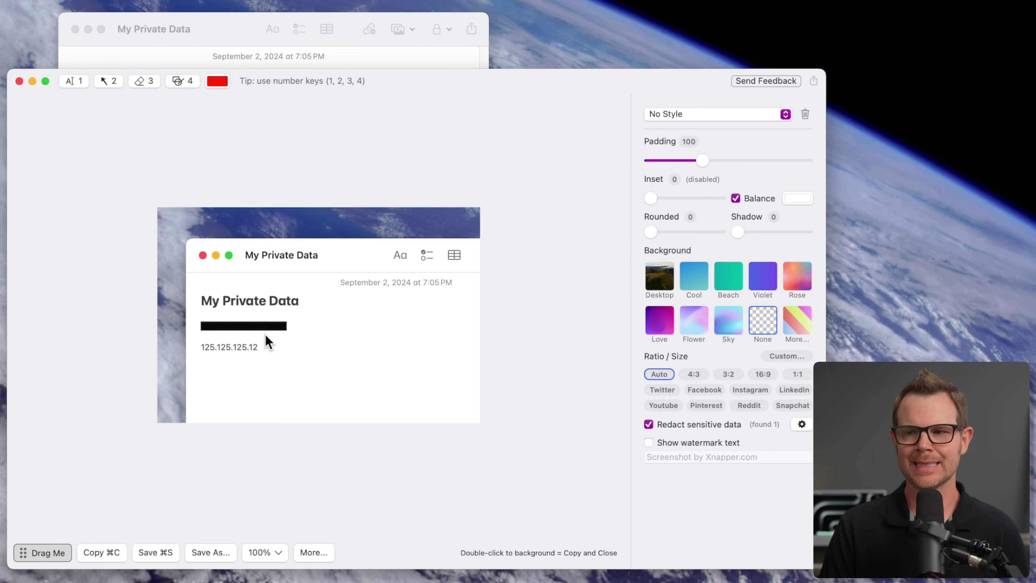
{"action": "left_click", "coordinate": [803, 424]}
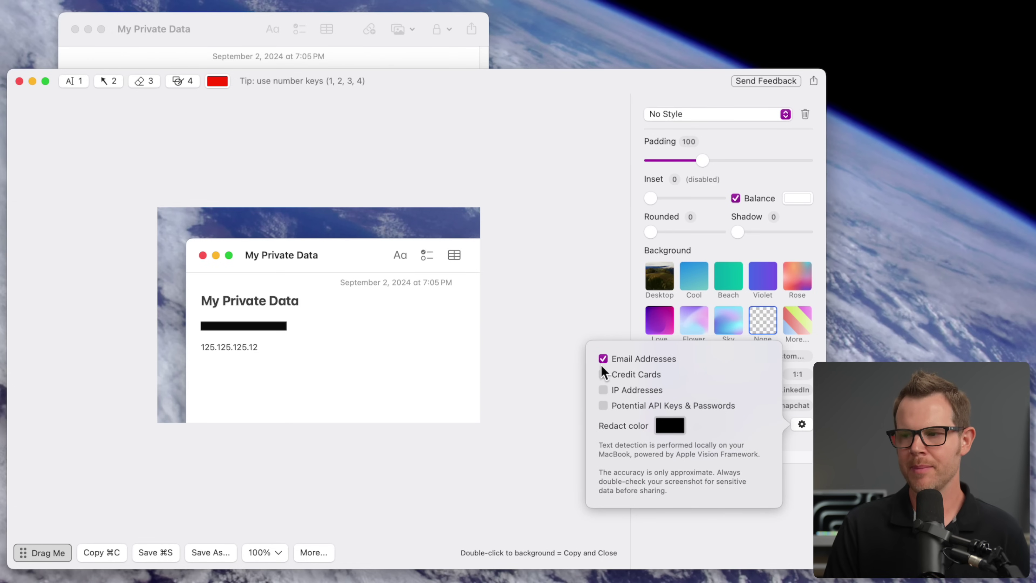
{"action": "left_click", "coordinate": [195, 31]}
{"action": "left_click", "coordinate": [590, 88]}
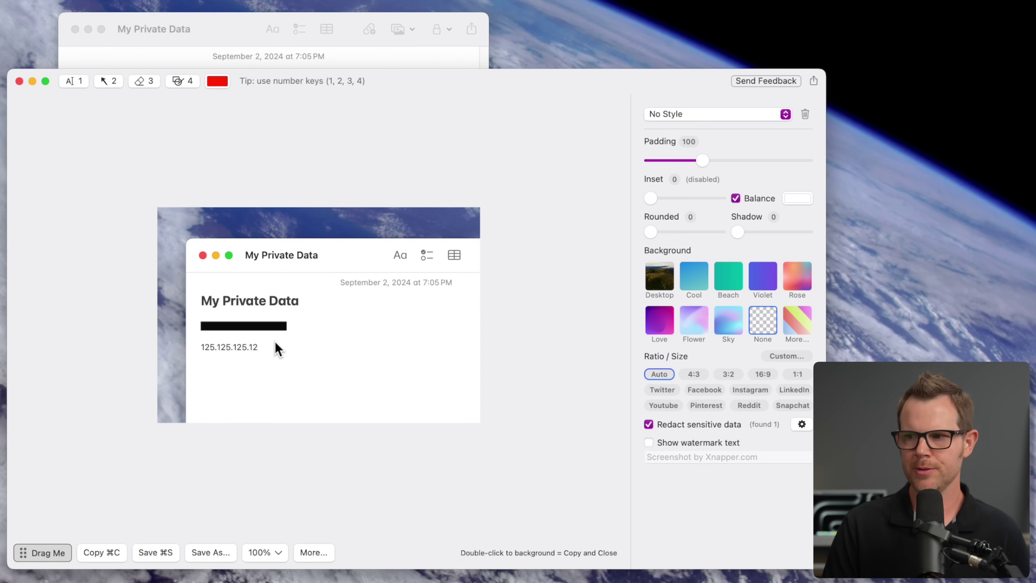
Add IP Addresses to the detected sensitive data, then untick Redact sensitive data.
{"action": "left_click", "coordinate": [802, 424]}
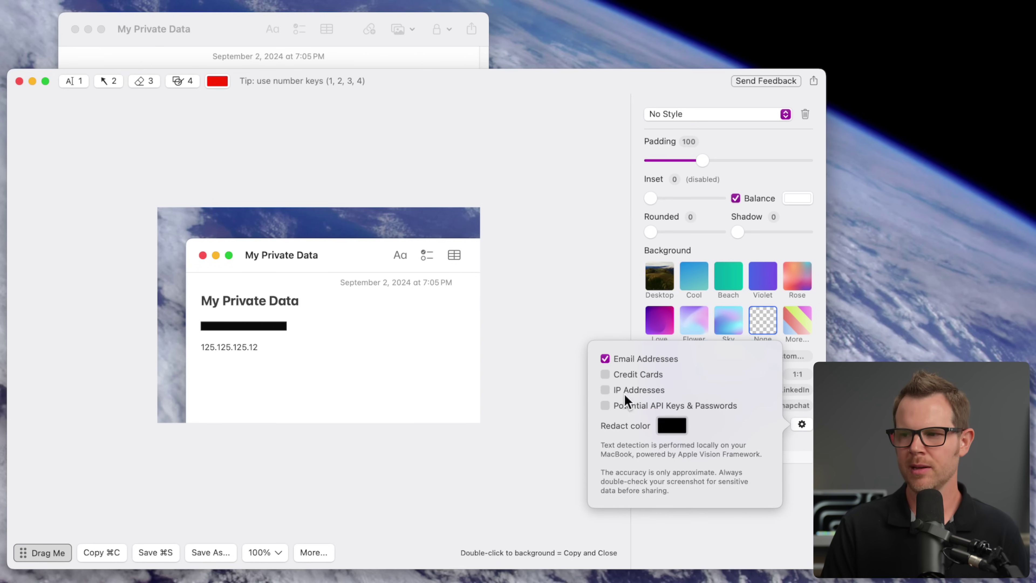
{"action": "left_click", "coordinate": [606, 390]}
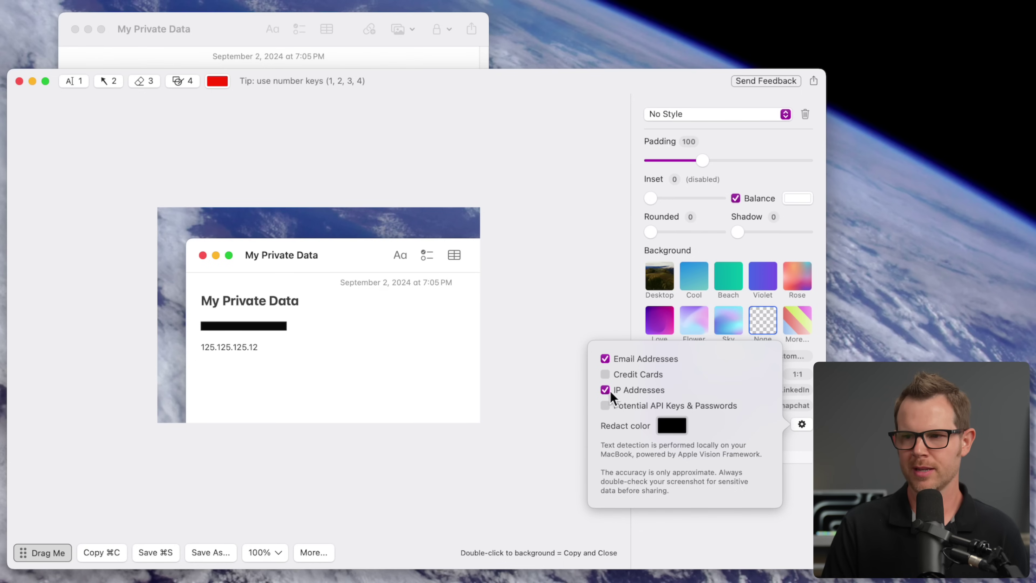
{"action": "left_click", "coordinate": [437, 282]}
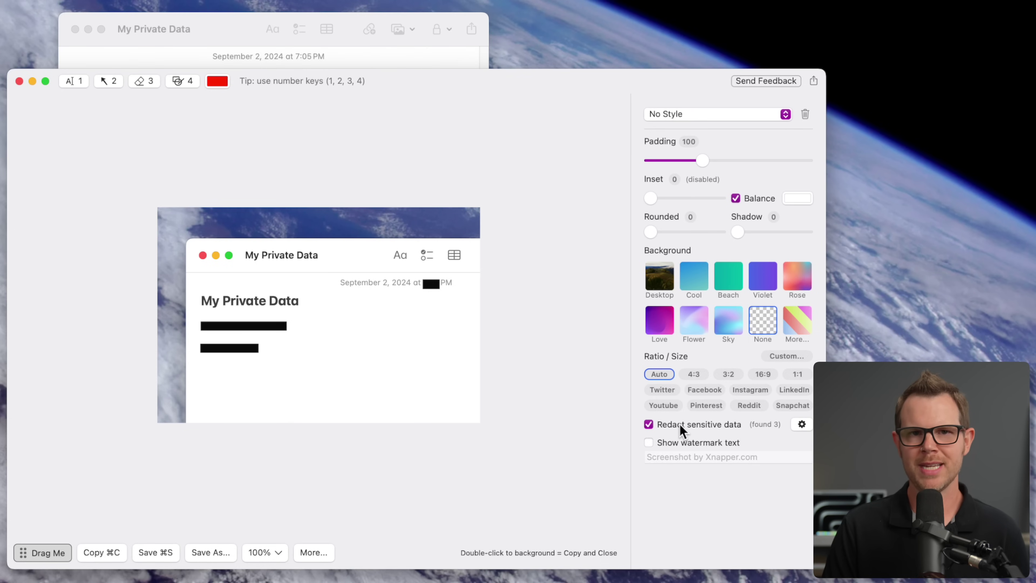
{"action": "left_click", "coordinate": [655, 426]}
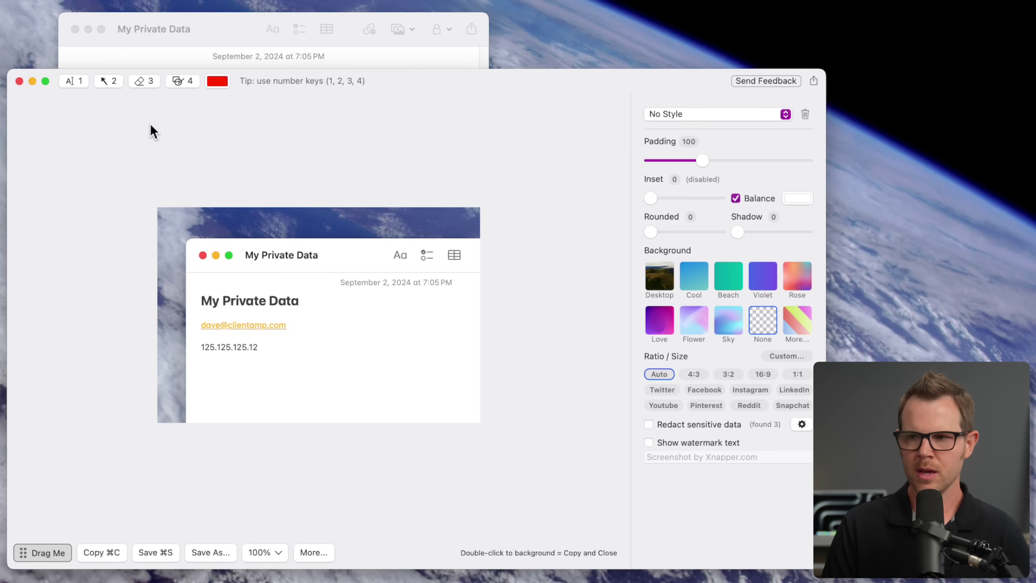
Manually black out the IP address and email address lines with the redact tool.
{"action": "key", "text": "3"}
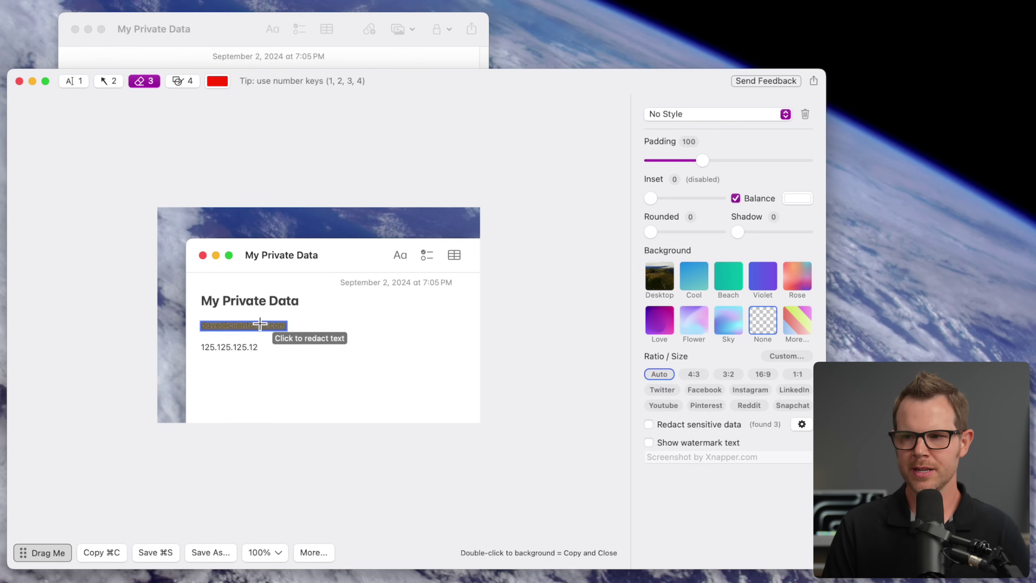
{"action": "left_click", "coordinate": [240, 347]}
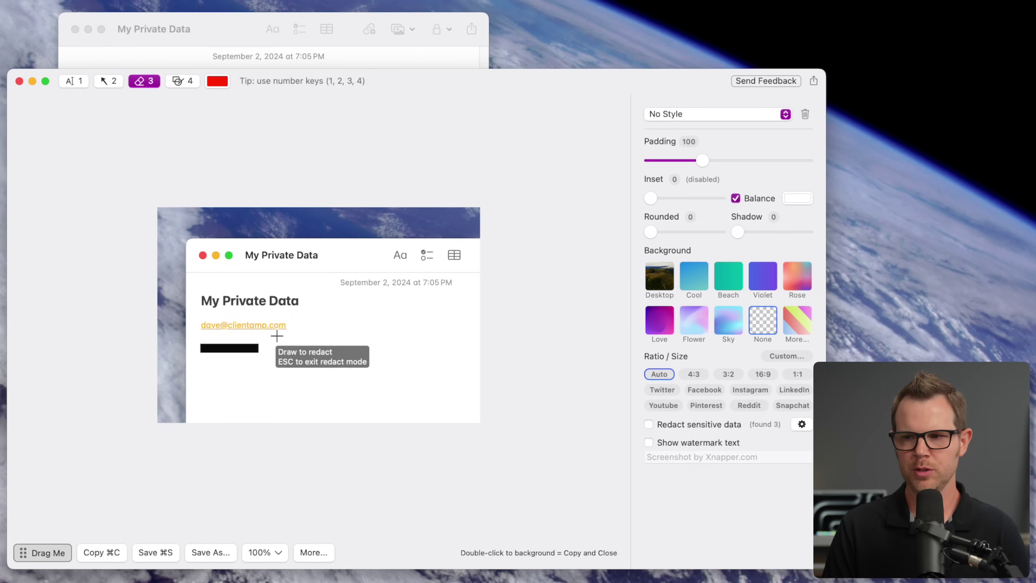
{"action": "left_click", "coordinate": [267, 325]}
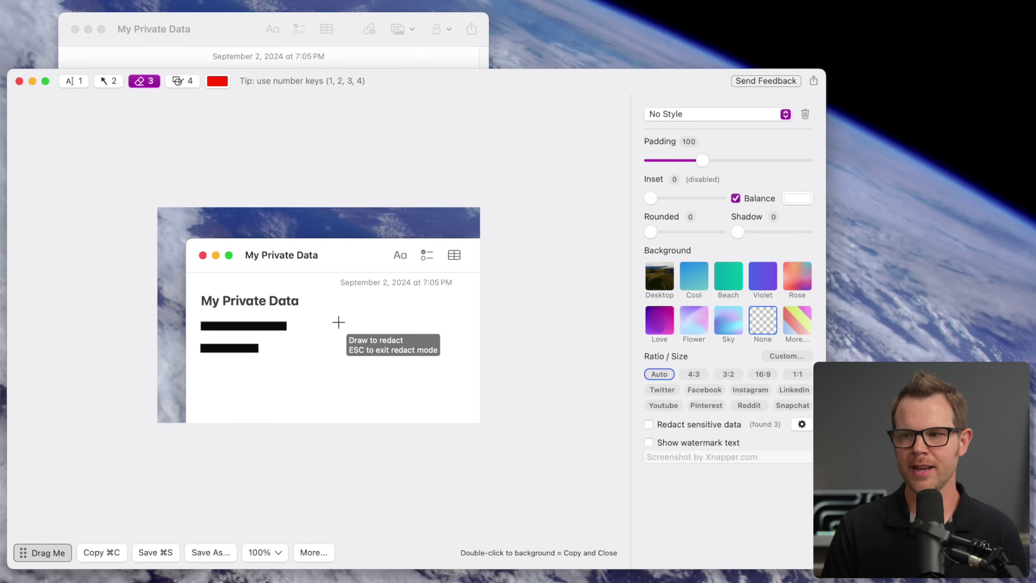
Black out each word of the September 2024 7:05 date line and the My Private Data heading.
{"action": "mouse_move", "coordinate": [337, 274]}
{"action": "left_mouse_down"}
{"action": "mouse_move", "coordinate": [463, 287]}
{"action": "mouse_move", "coordinate": [493, 352]}
{"action": "mouse_move", "coordinate": [452, 293]}
{"action": "left_mouse_up"}
{"action": "key", "text": "Escape"}
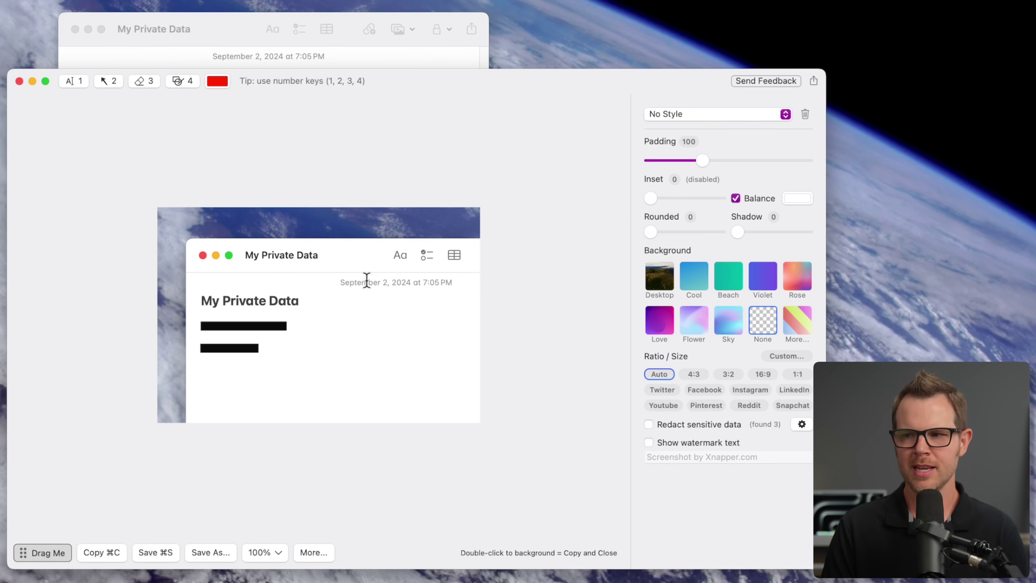
{"action": "key", "text": "3"}
{"action": "left_click", "coordinate": [362, 282]}
{"action": "left_click", "coordinate": [386, 283]}
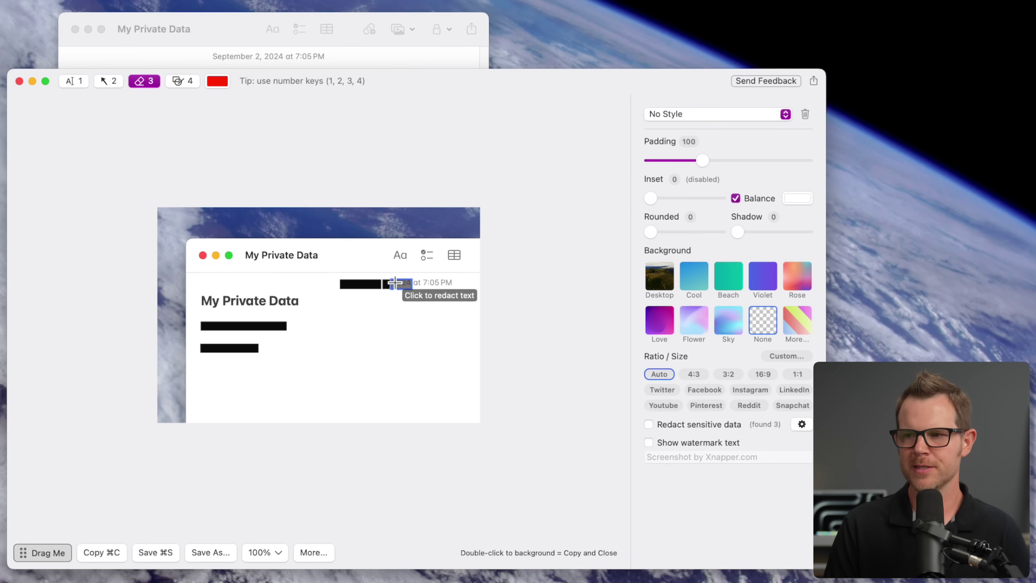
{"action": "left_click", "coordinate": [396, 282]}
{"action": "left_click", "coordinate": [417, 283]}
{"action": "left_click", "coordinate": [437, 283]}
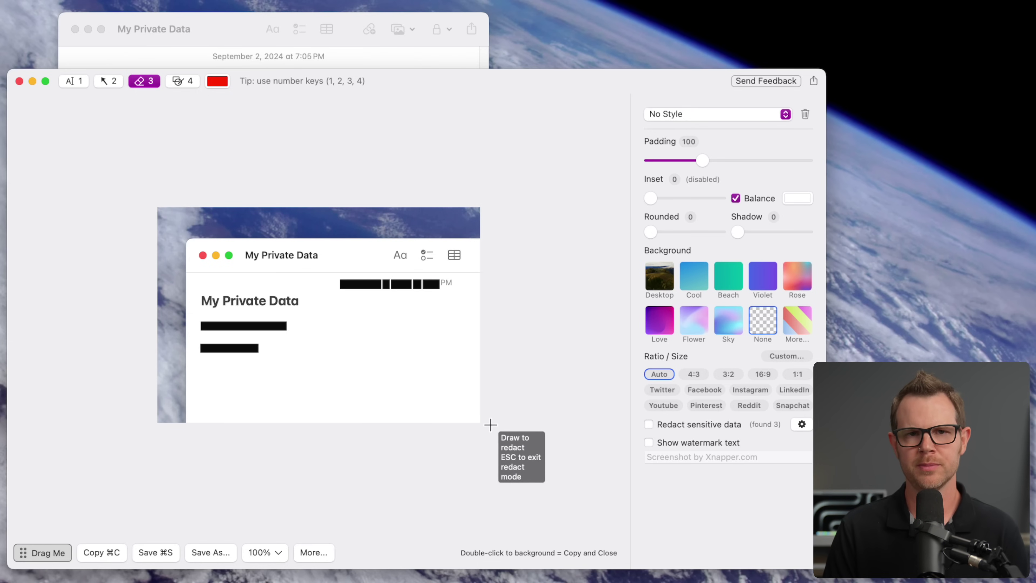
{"action": "left_click_drag", "start_coordinate": [311, 307], "coordinate": [202, 279]}
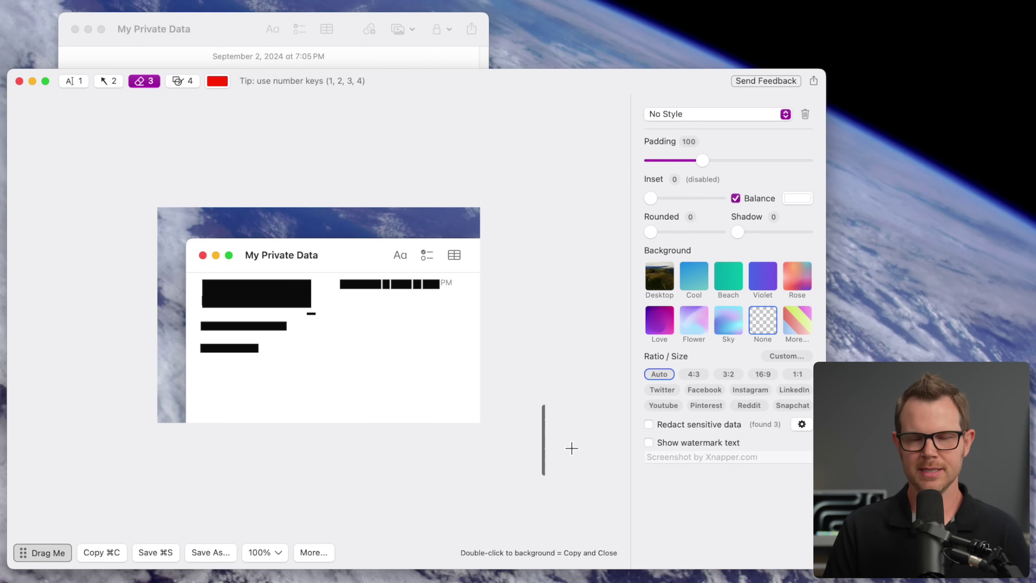
Open the sensitive-data detection settings from the gear beside Redact sensitive data.
{"action": "left_click", "coordinate": [802, 425]}
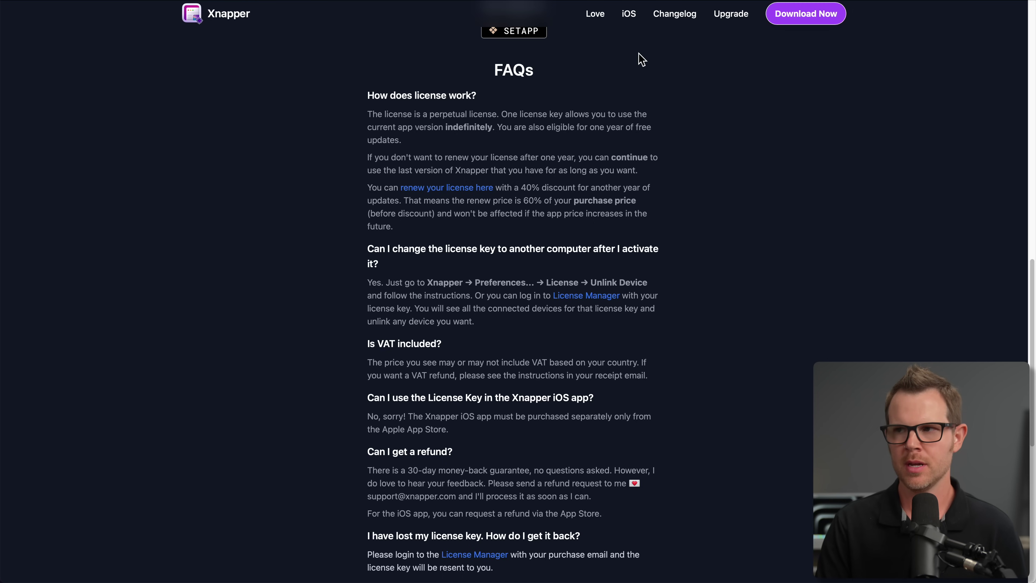
Scroll through xnapper.com's pricing and licensing FAQ and follow the License Manager link.
{"action": "scroll", "coordinate": [709, 106], "scroll_direction": "up", "scroll_amount": 10}
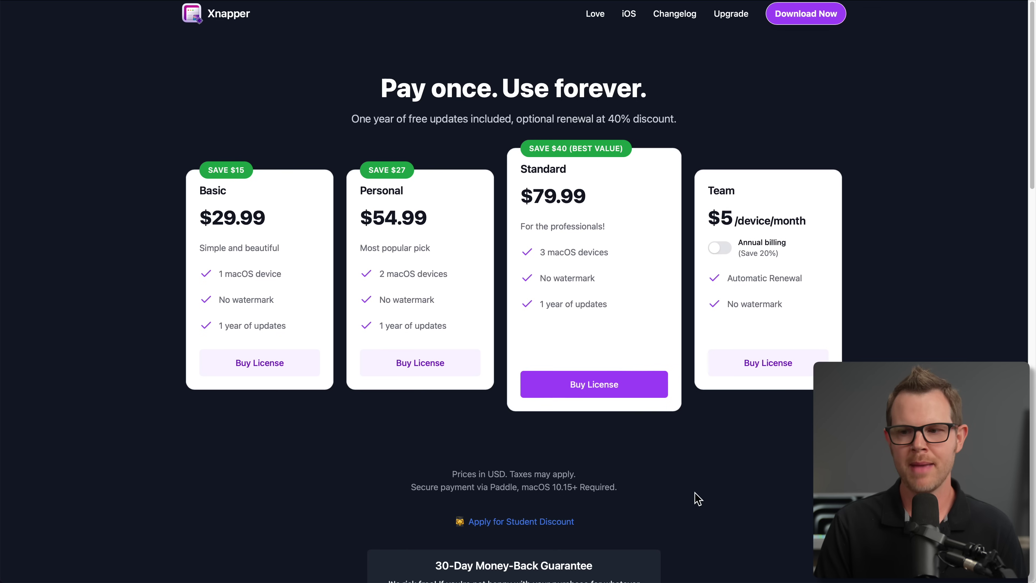
{"action": "scroll", "coordinate": [698, 497], "scroll_direction": "down", "scroll_amount": 10}
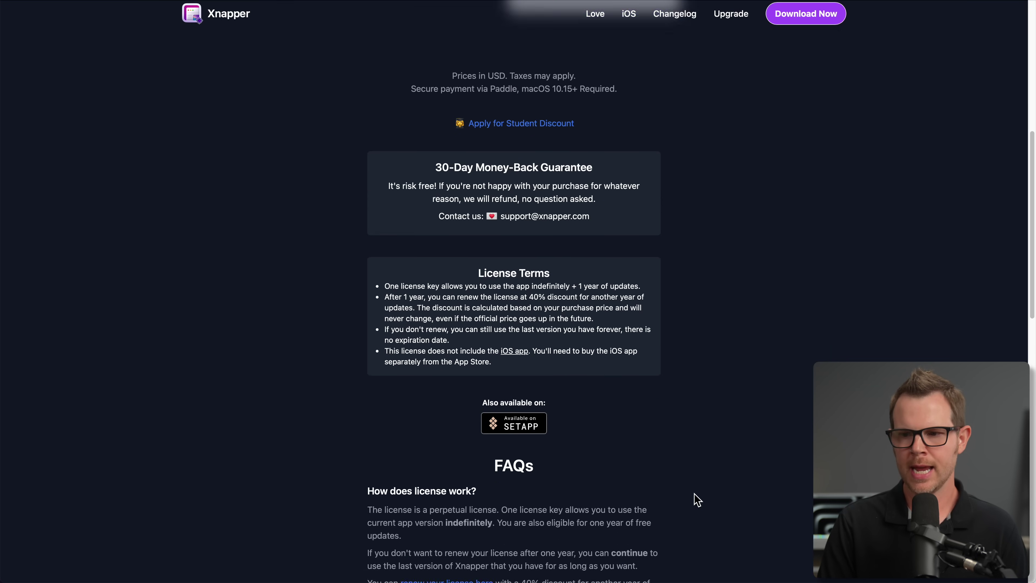
{"action": "scroll", "coordinate": [696, 498], "scroll_direction": "down", "scroll_amount": 8}
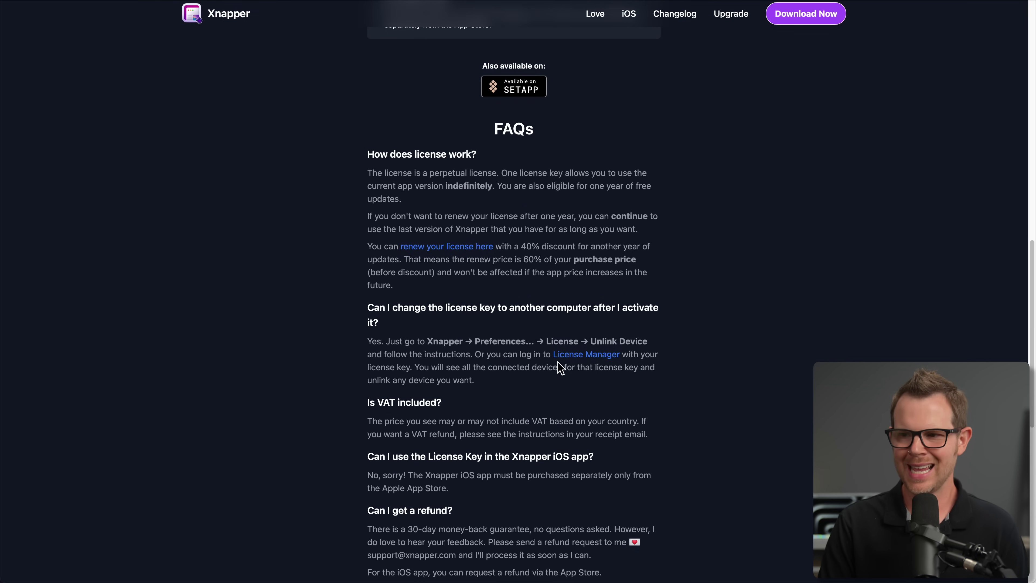
{"action": "left_click", "coordinate": [597, 360]}
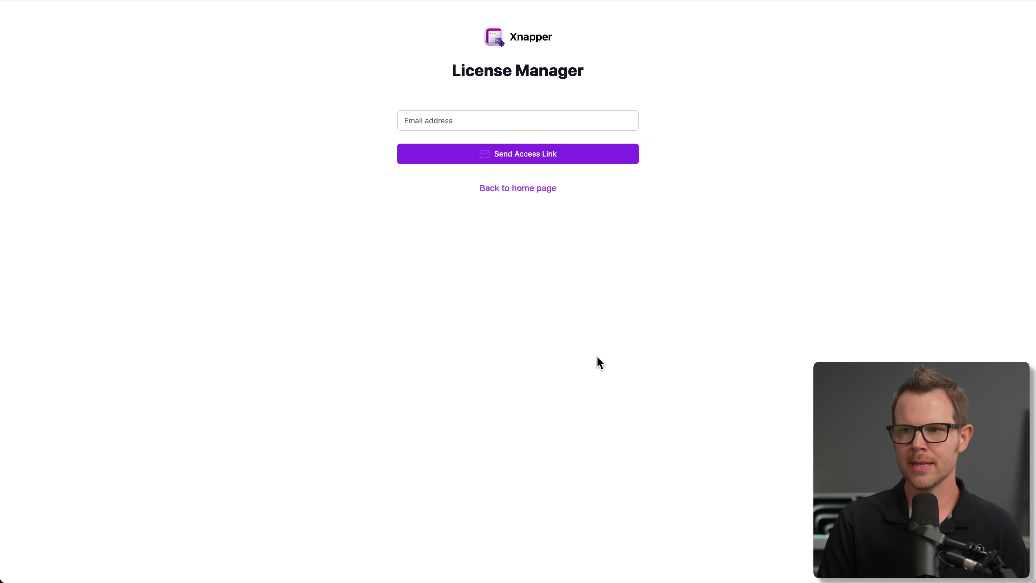
Paste the account e-mail, request a sign-in access link, and follow the emailed login link.
{"action": "left_click", "coordinate": [477, 128]}
{"action": "key", "text": "super+v"}
{"action": "left_click", "coordinate": [512, 159]}
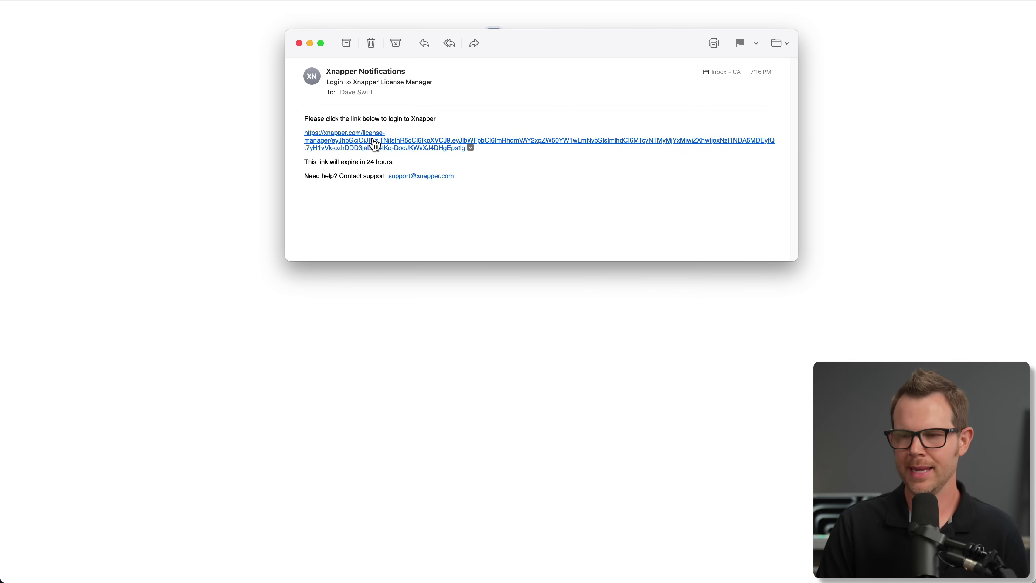
{"action": "left_click", "coordinate": [373, 141]}
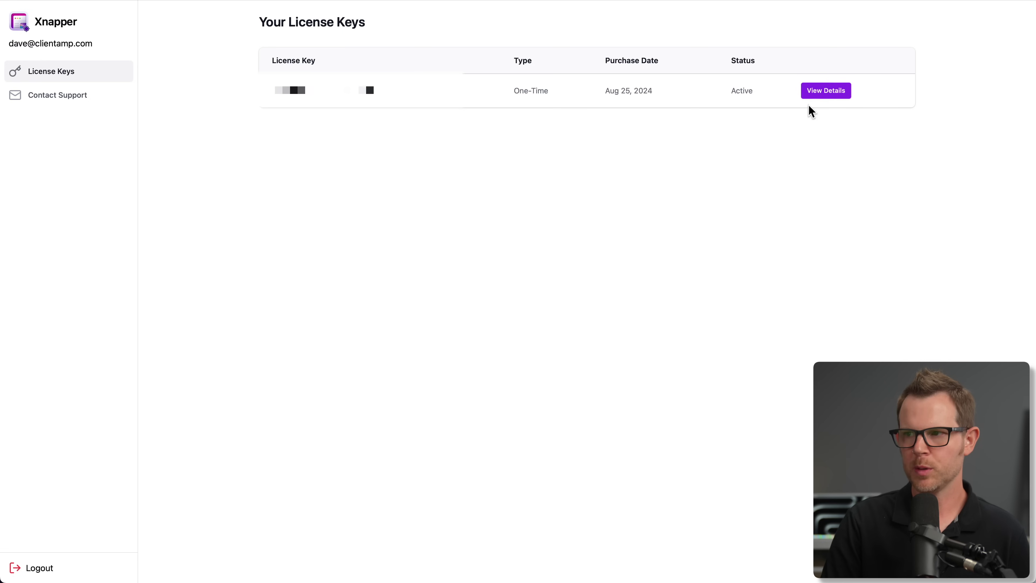
From the license details, buy 76 more devices at $19.99 each, totalling $1,519.24.
{"action": "left_click", "coordinate": [830, 93]}
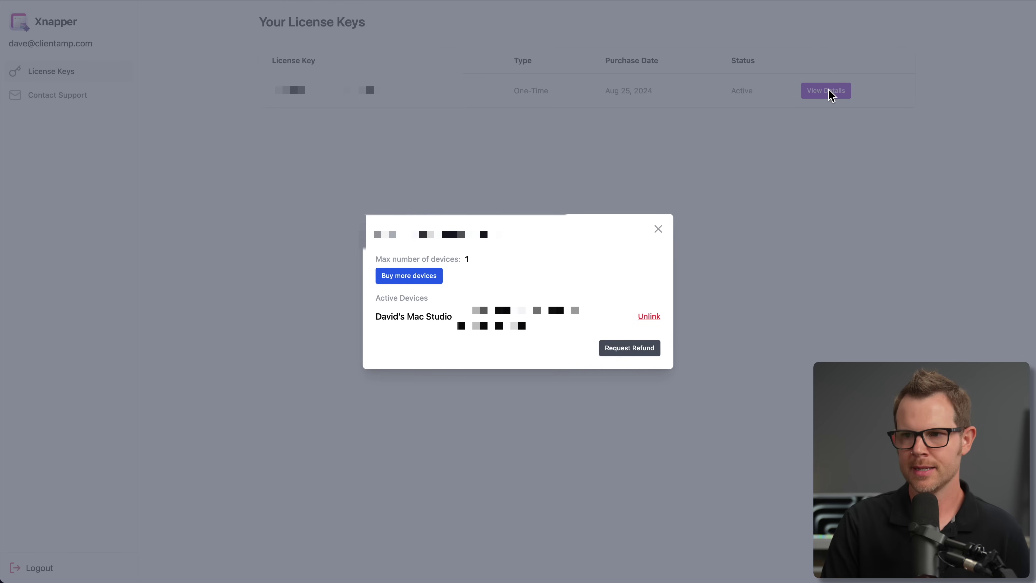
{"action": "left_click", "coordinate": [438, 284]}
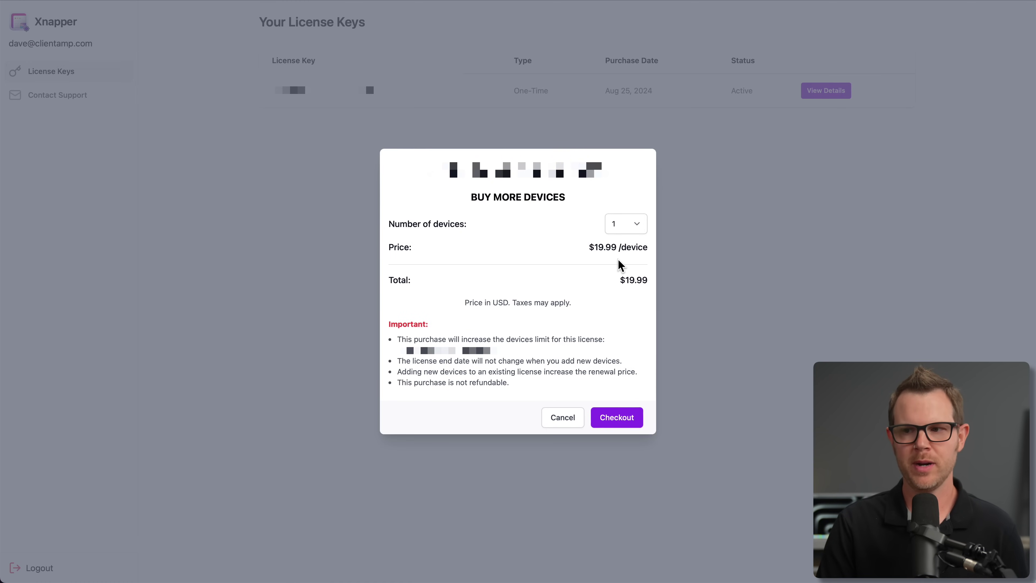
{"action": "left_click", "coordinate": [626, 224]}
{"action": "scroll", "coordinate": [624, 319], "scroll_direction": "down", "scroll_amount": 10}
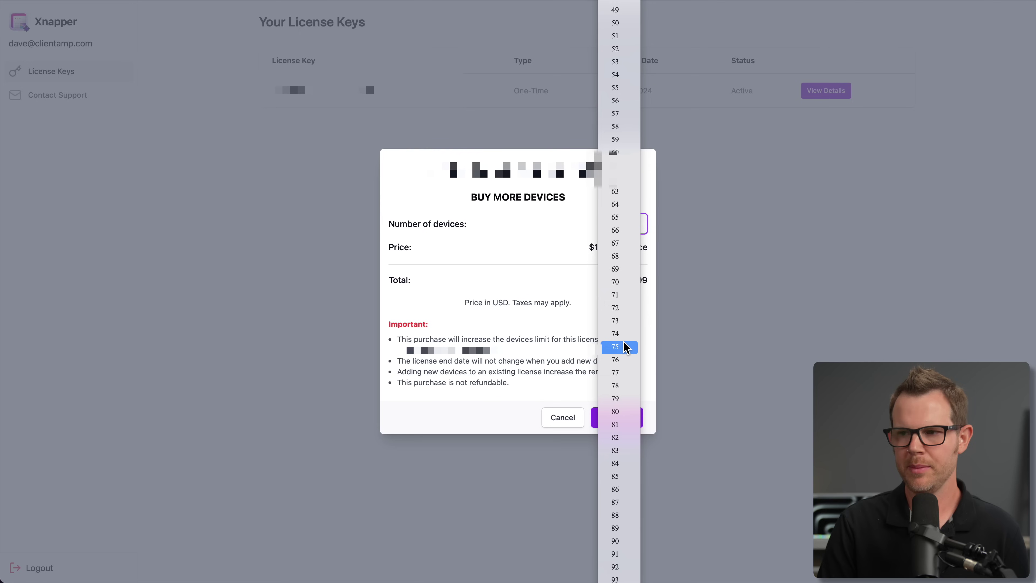
{"action": "left_click", "coordinate": [626, 360]}
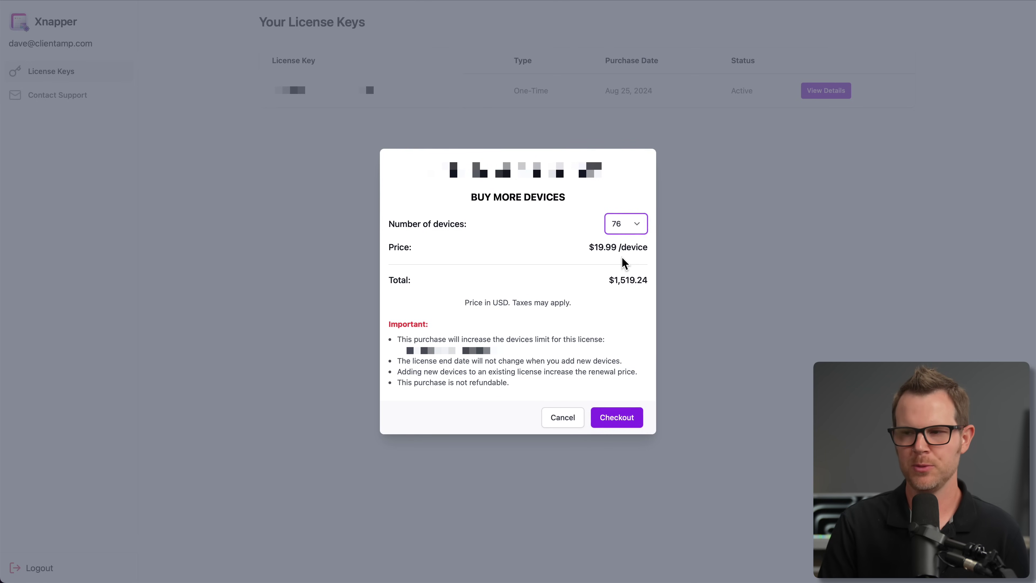